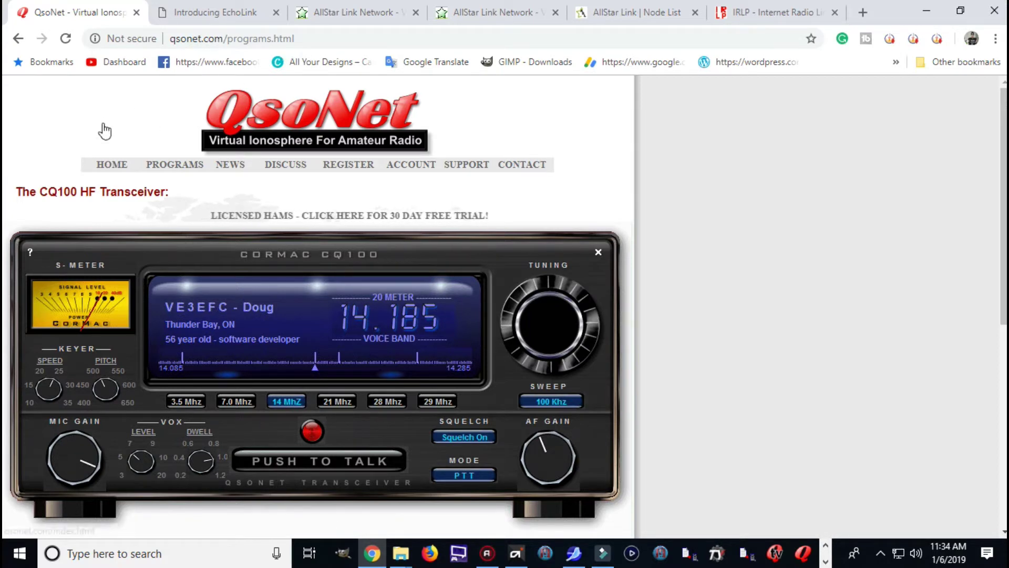
click(166, 166)
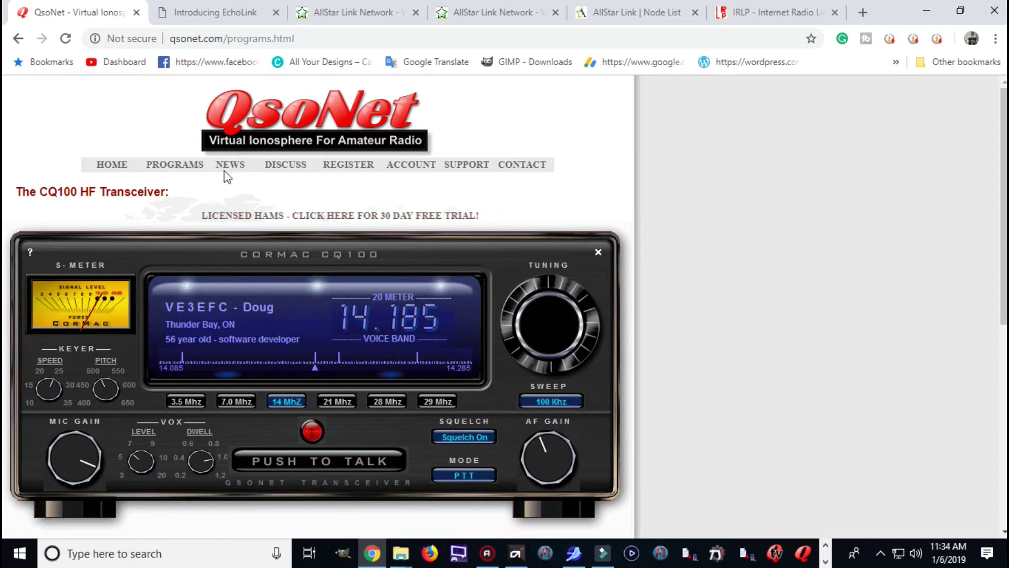
click(175, 161)
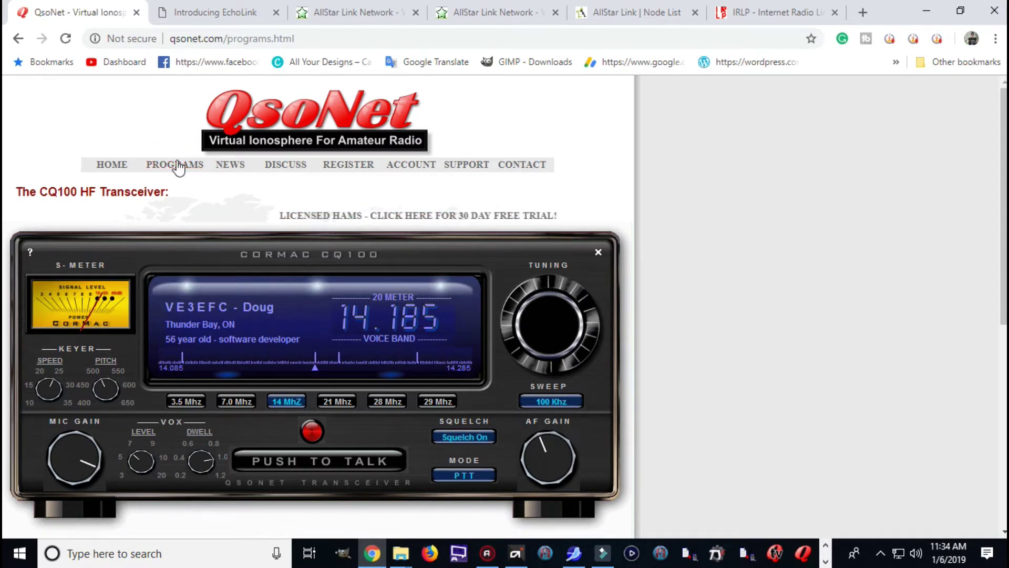
scroll(367, 211, down, 4)
scroll(368, 210, down, 3)
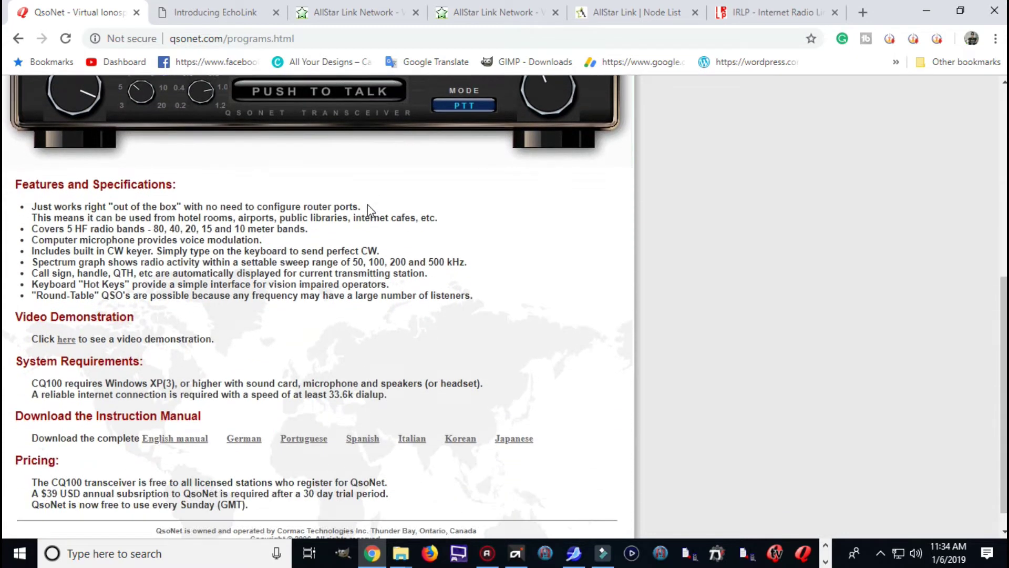
scroll(149, 221, down, 1)
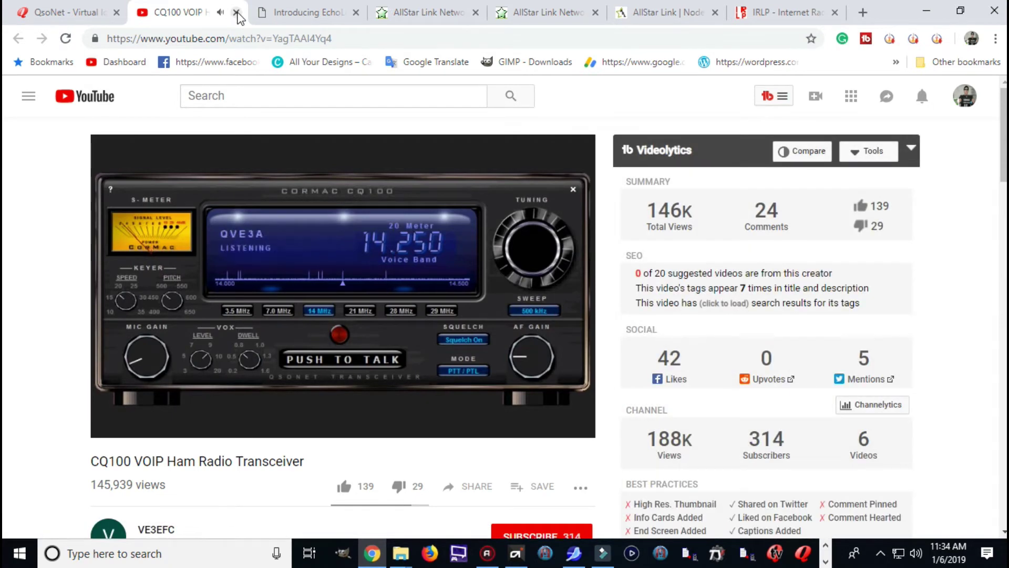
click(238, 14)
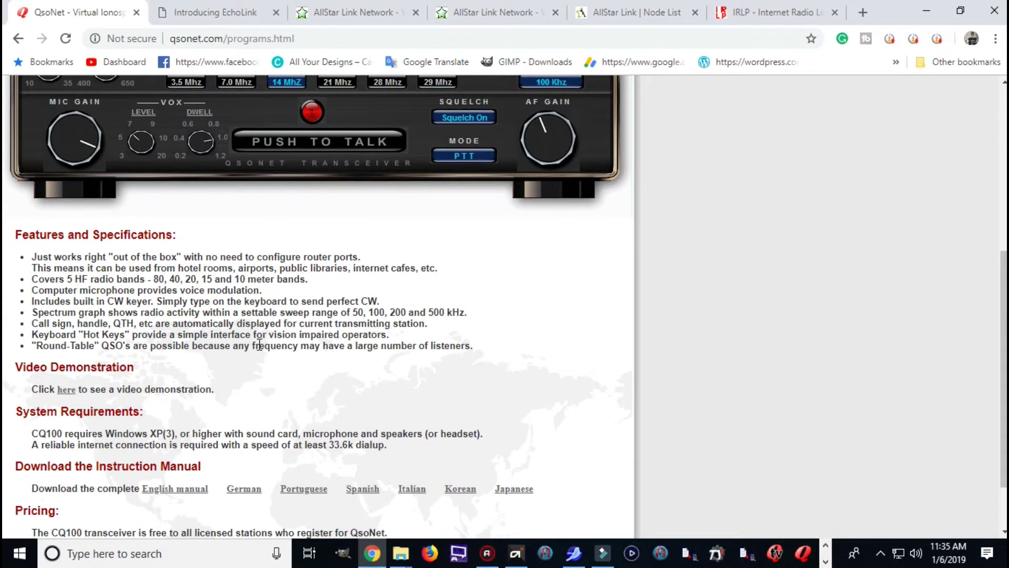
scroll(255, 347, down, 2)
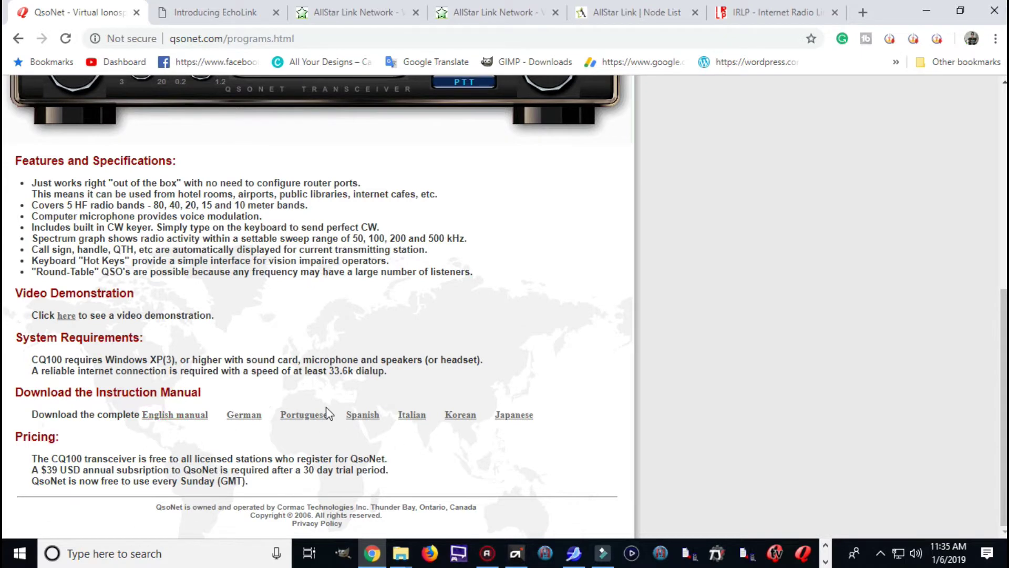
scroll(320, 407, up, 4)
scroll(317, 402, up, 3)
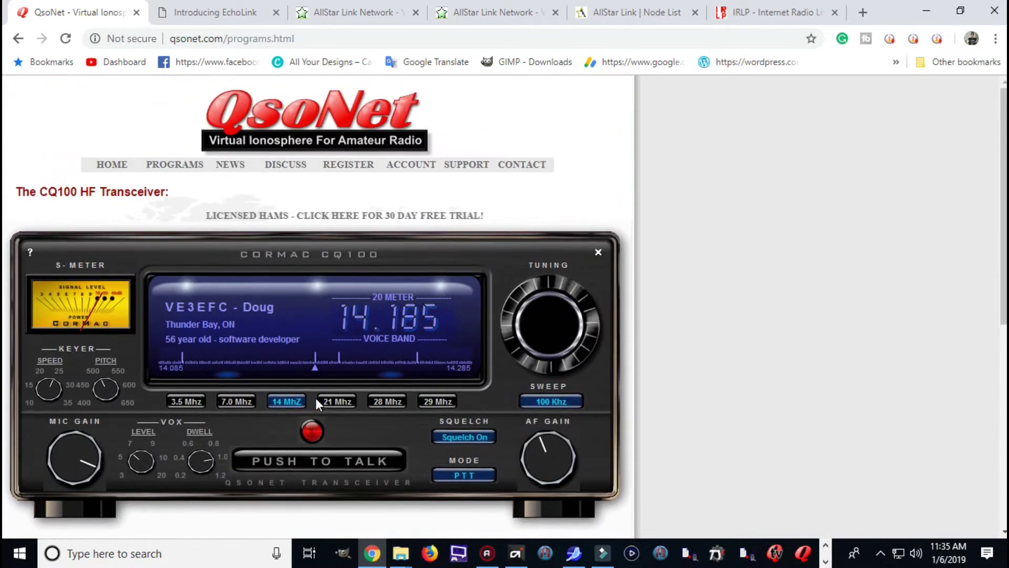
Open QsoNet News and read the announcements, from Payment by Bitcoin to the forum closure, then return to the top.
click(230, 165)
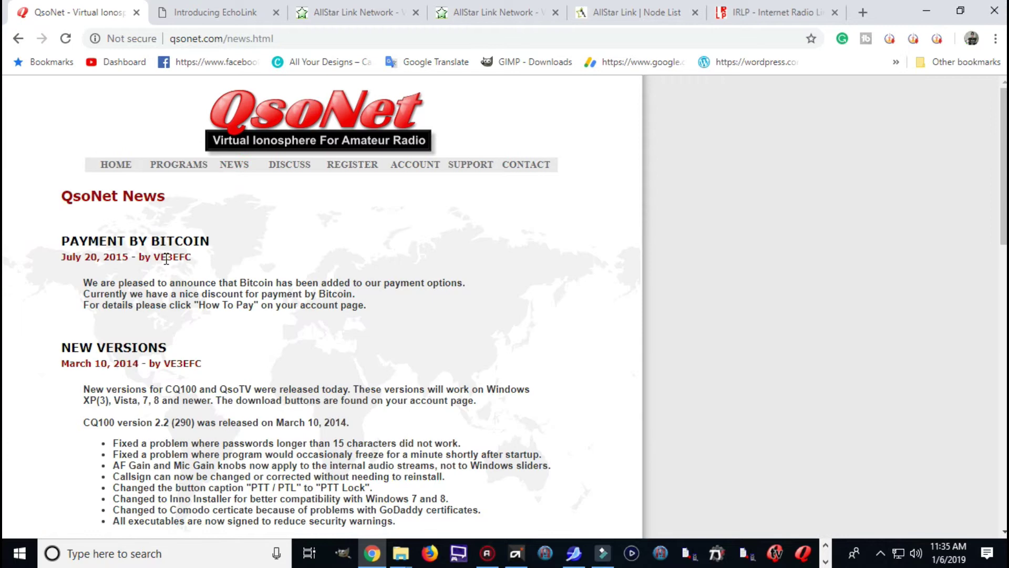
scroll(188, 273, down, 3)
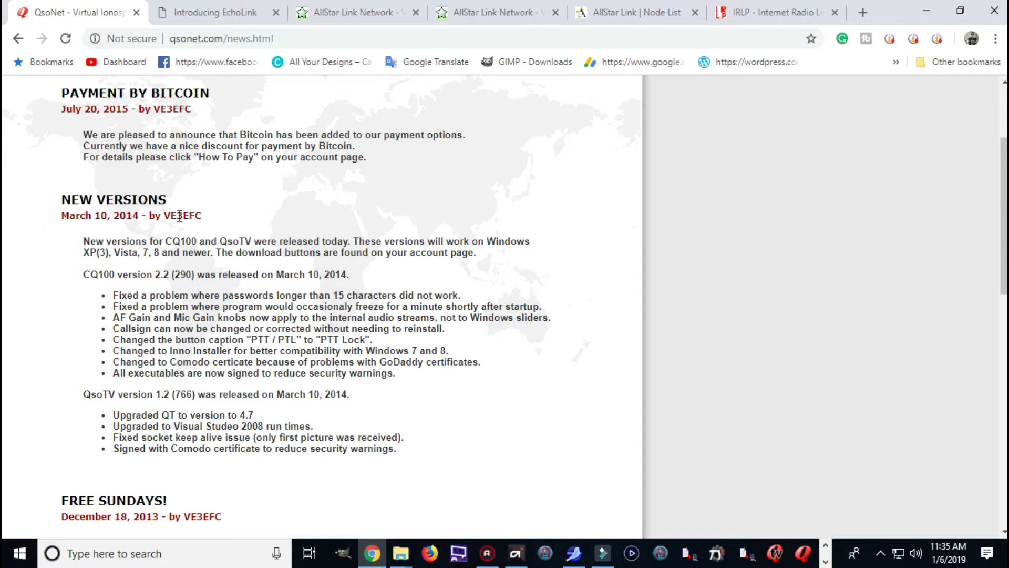
scroll(201, 270, down, 3)
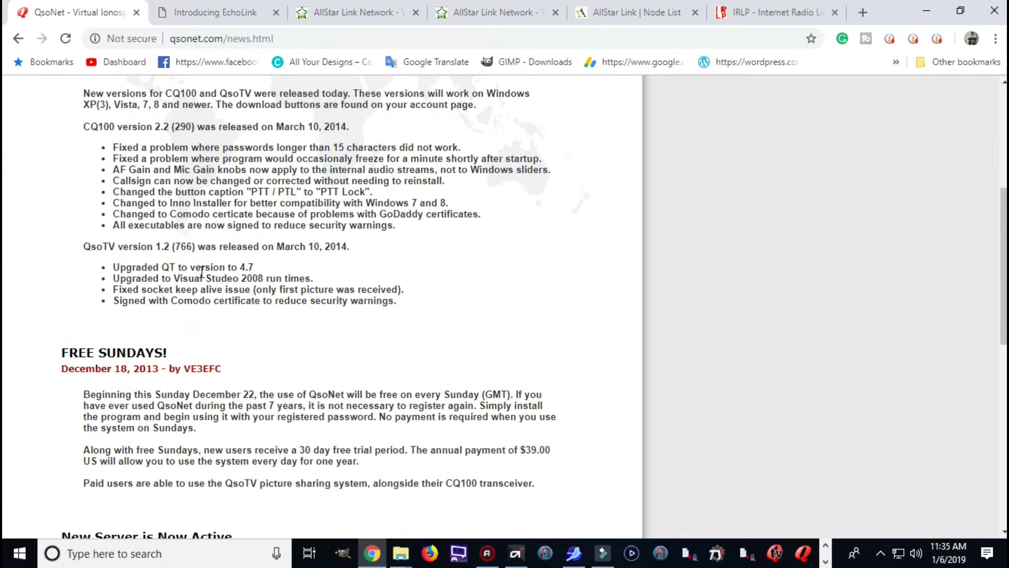
scroll(202, 271, down, 2)
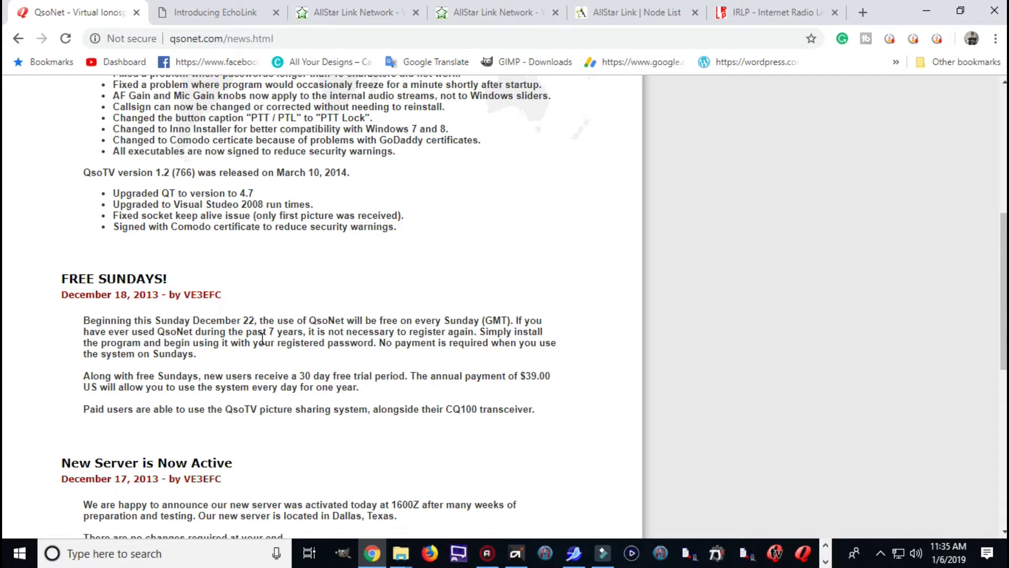
scroll(262, 338, down, 3)
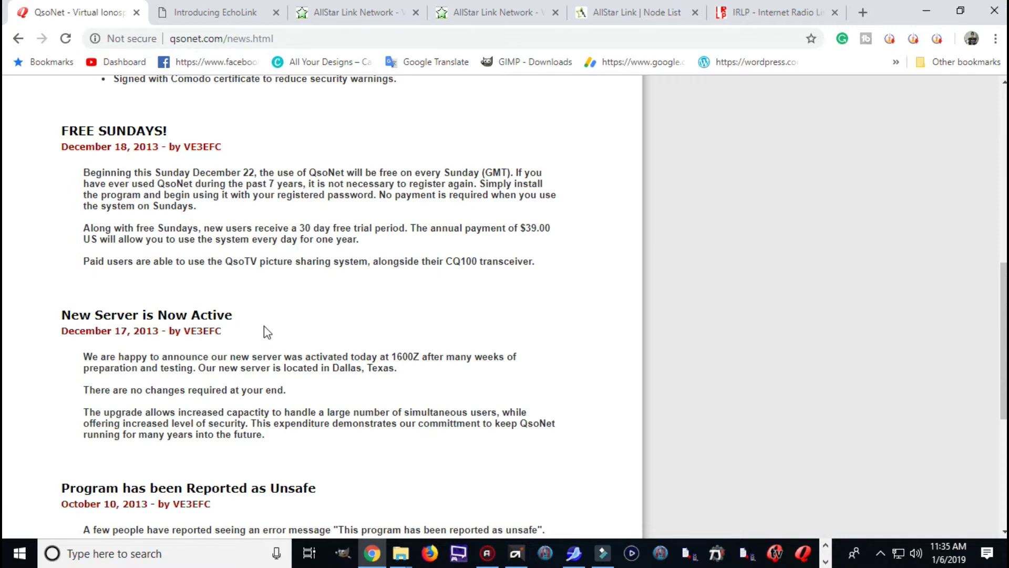
scroll(266, 330, down, 3)
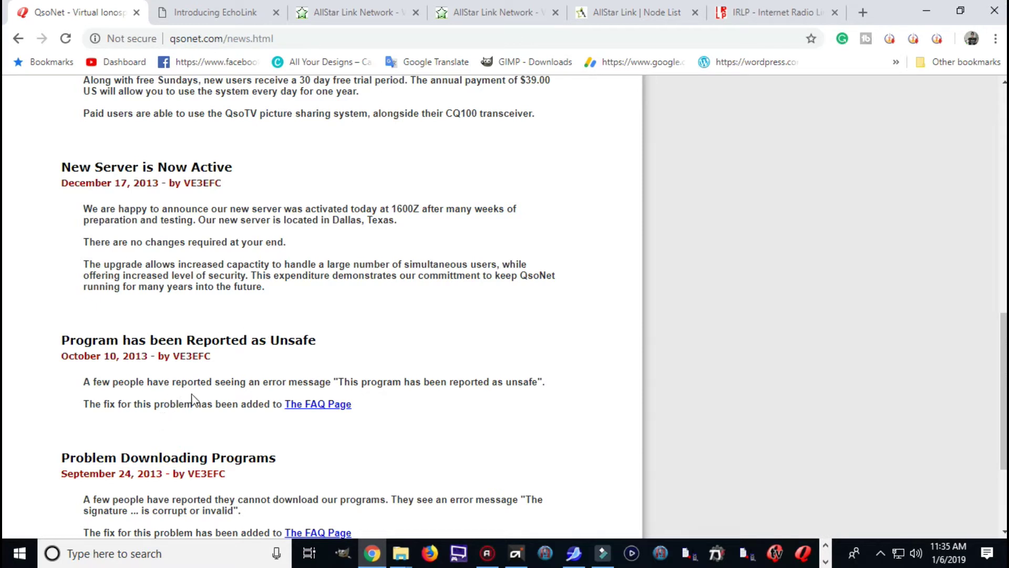
scroll(215, 367, down, 3)
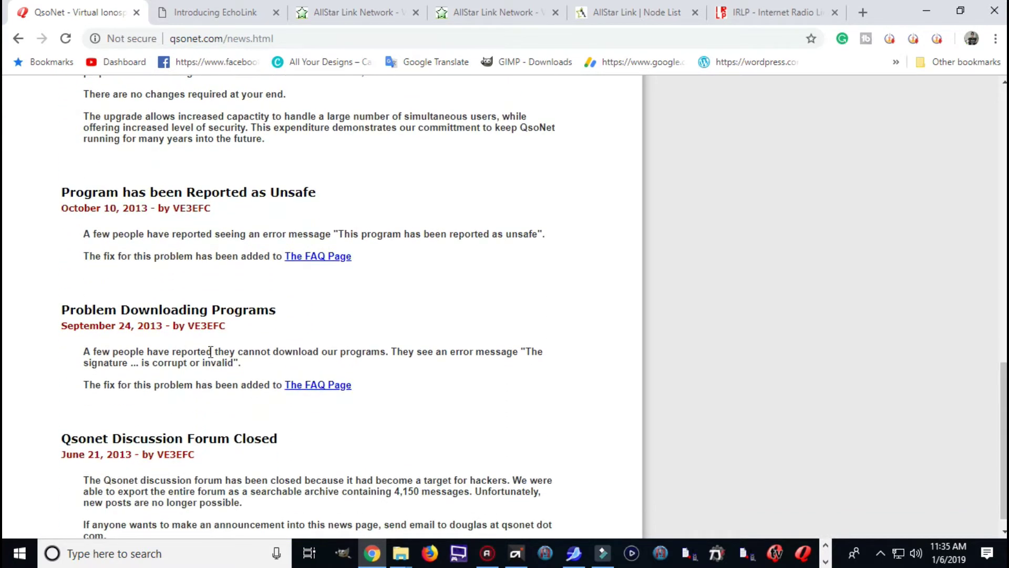
scroll(210, 351, up, 10)
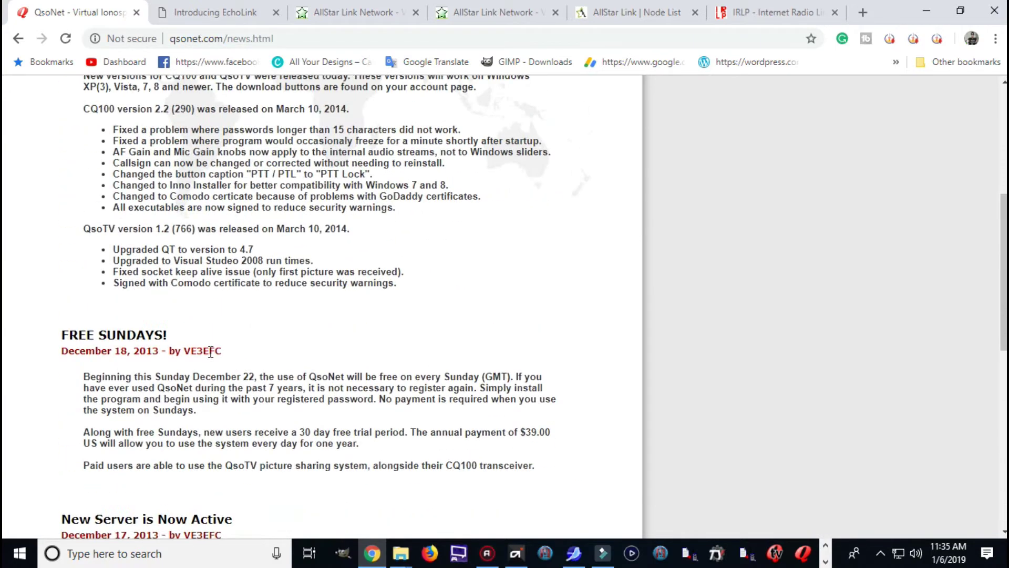
scroll(211, 351, down, 10)
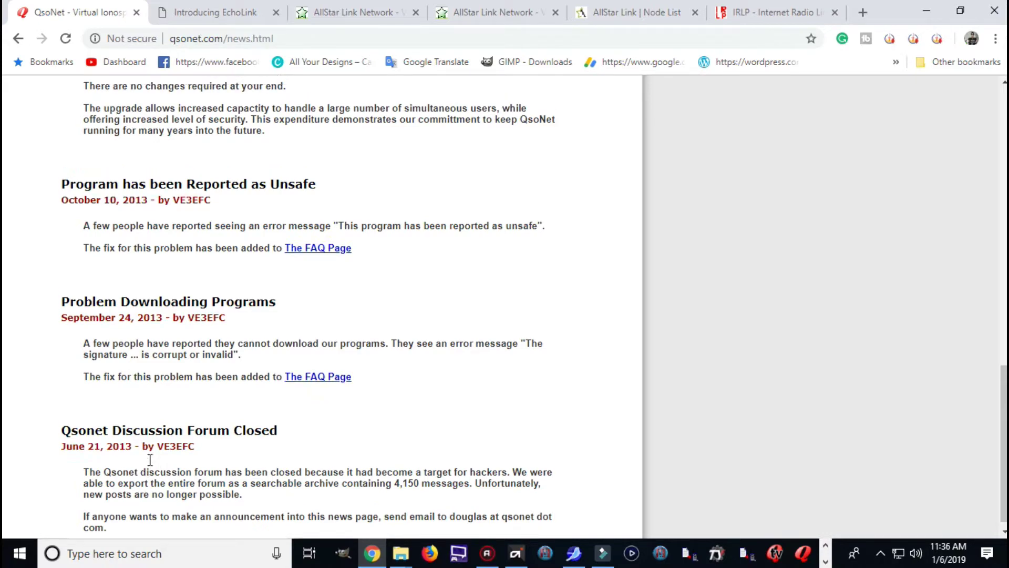
scroll(150, 459, up, 13)
scroll(151, 451, up, 3)
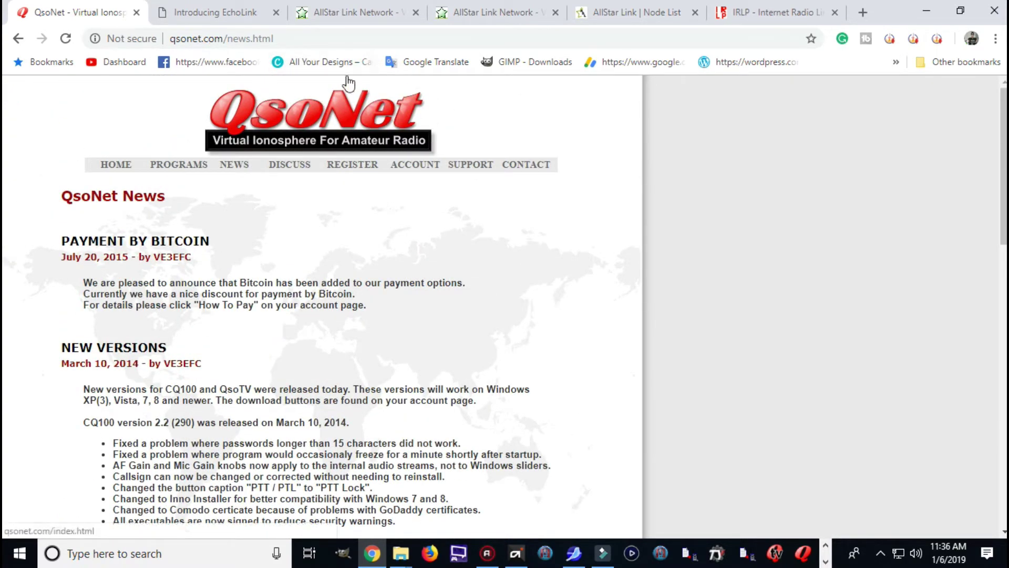
click(291, 166)
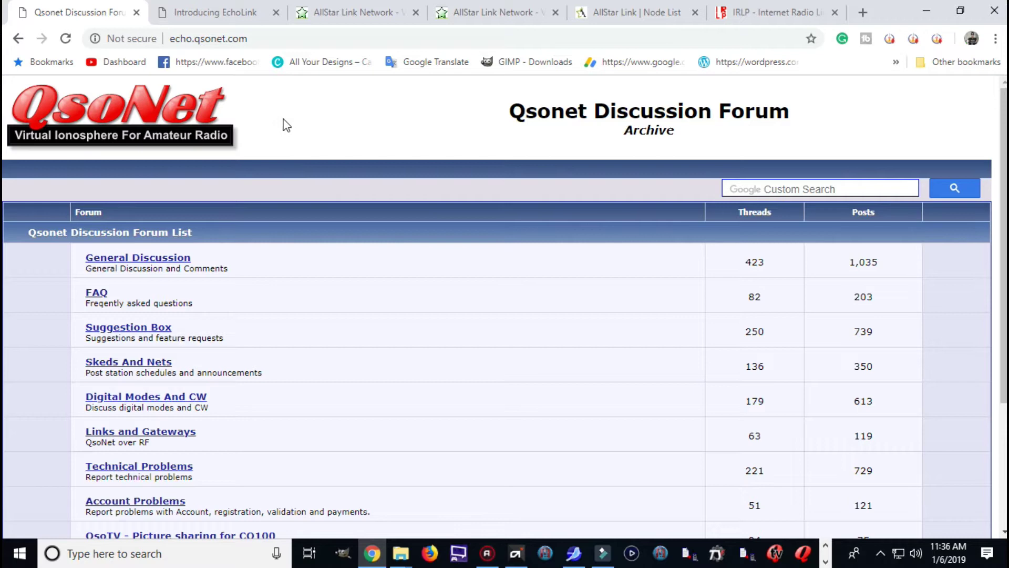
click(19, 39)
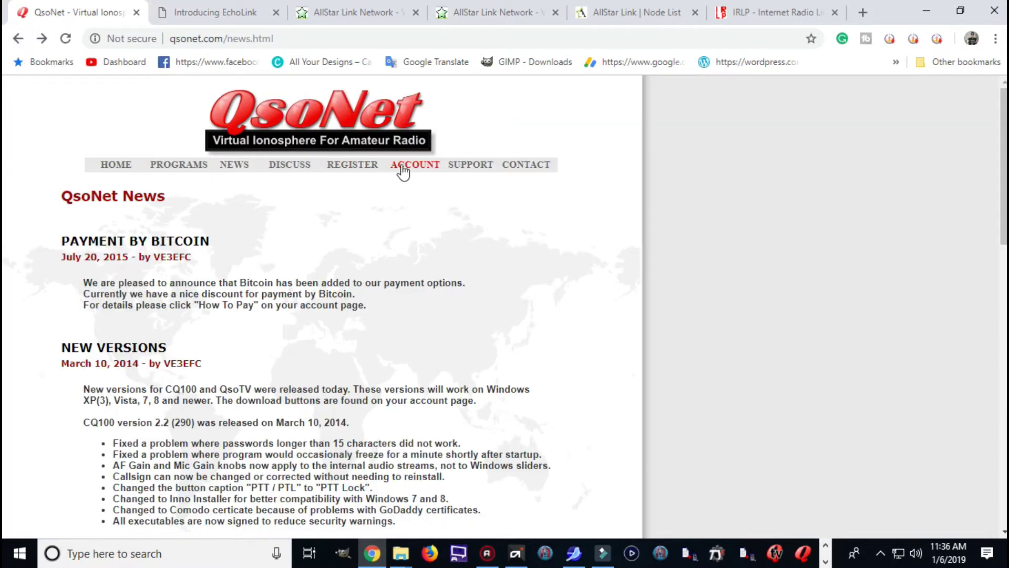
click(468, 164)
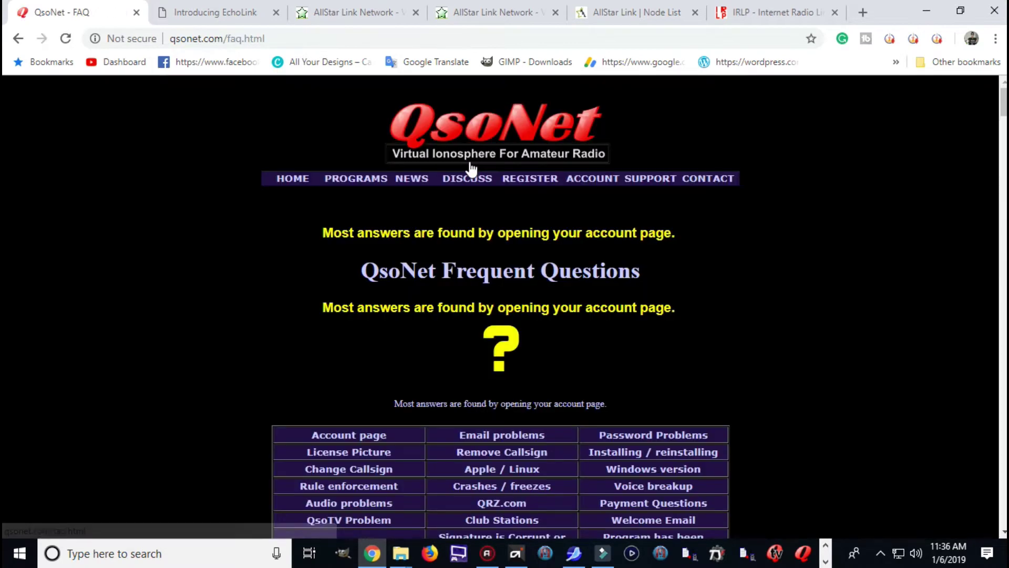
scroll(575, 294, down, 3)
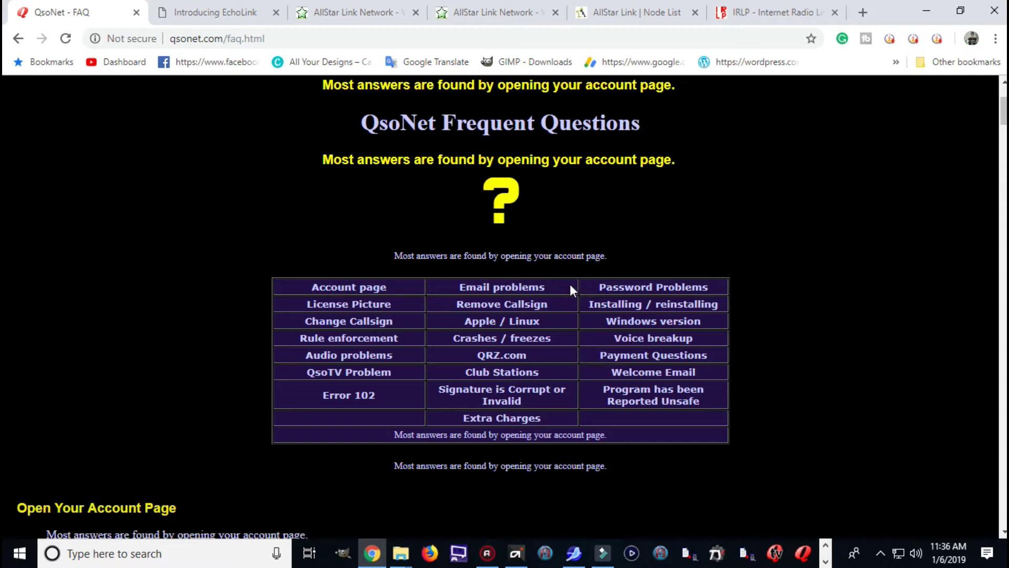
scroll(570, 284, up, 3)
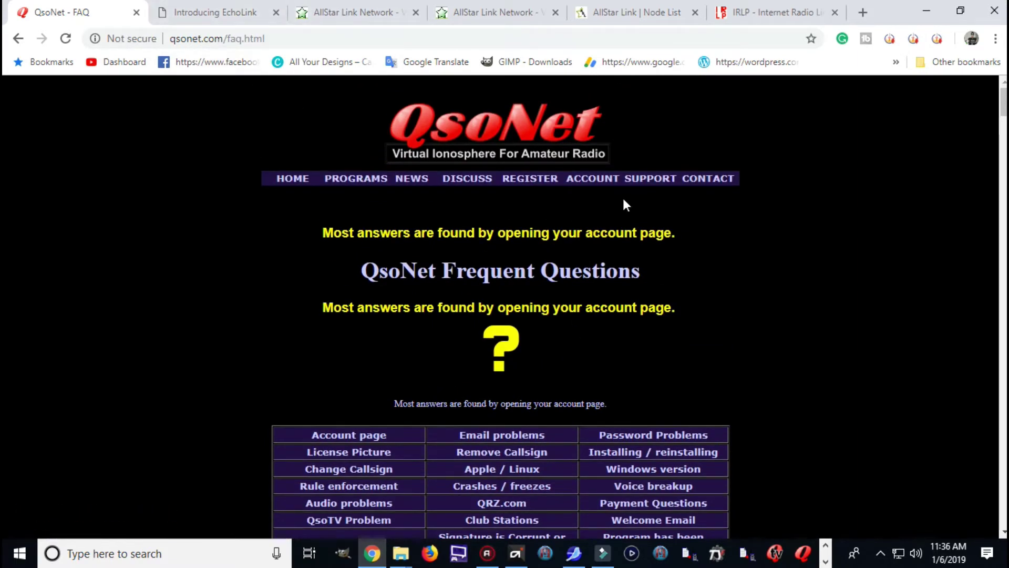
click(703, 179)
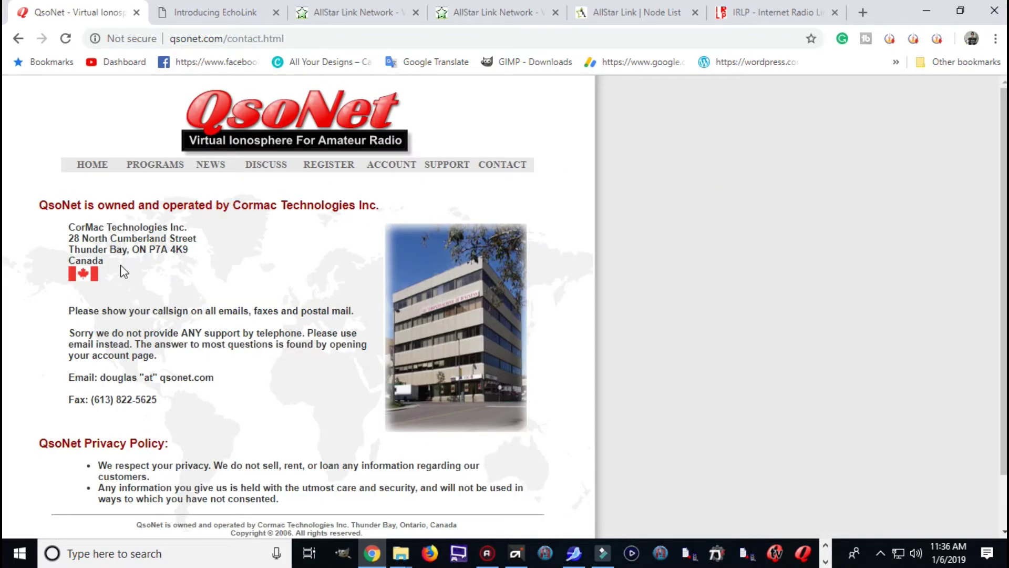
scroll(123, 272, down, 1)
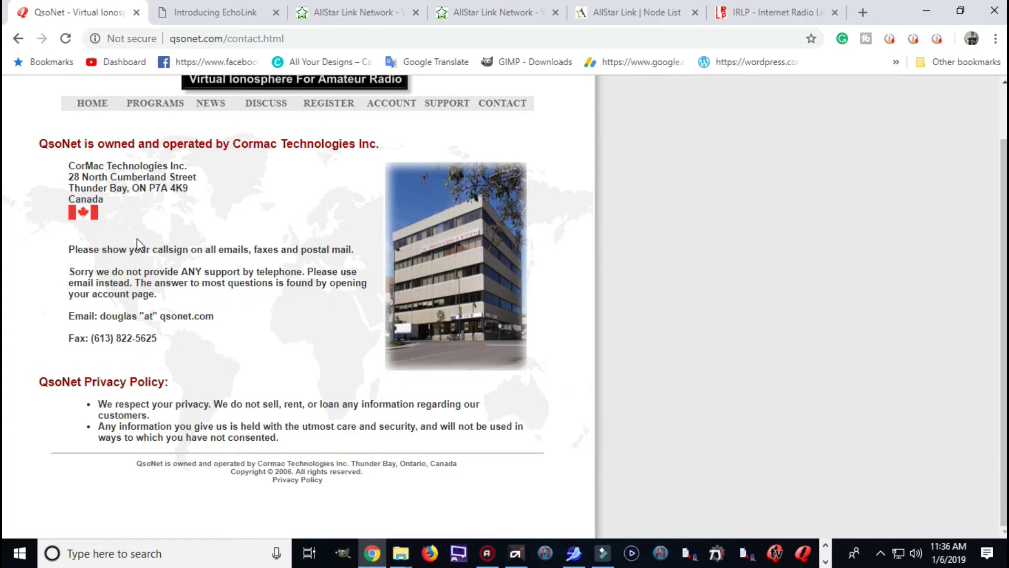
scroll(141, 245, up, 1)
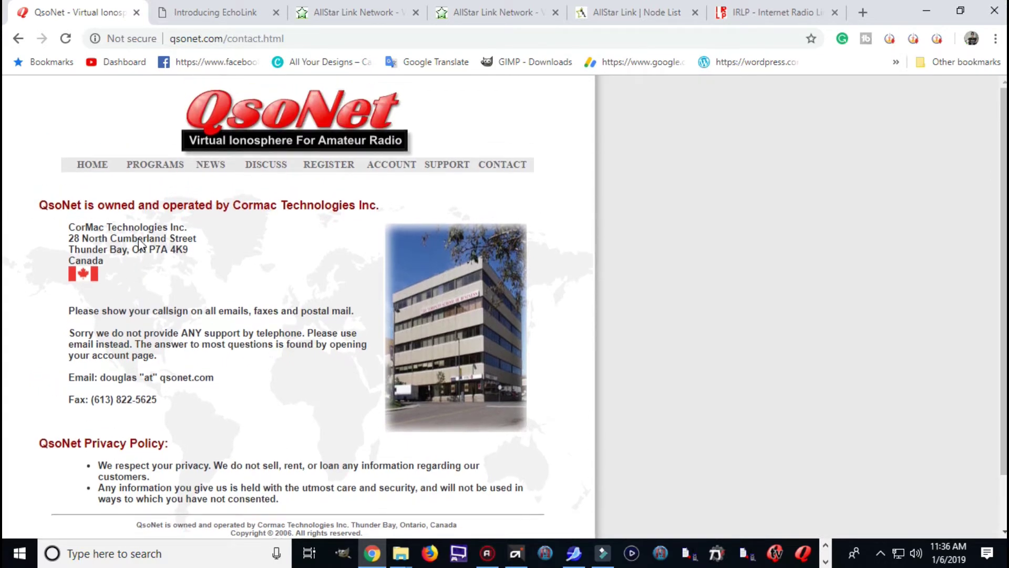
click(19, 39)
click(19, 39)
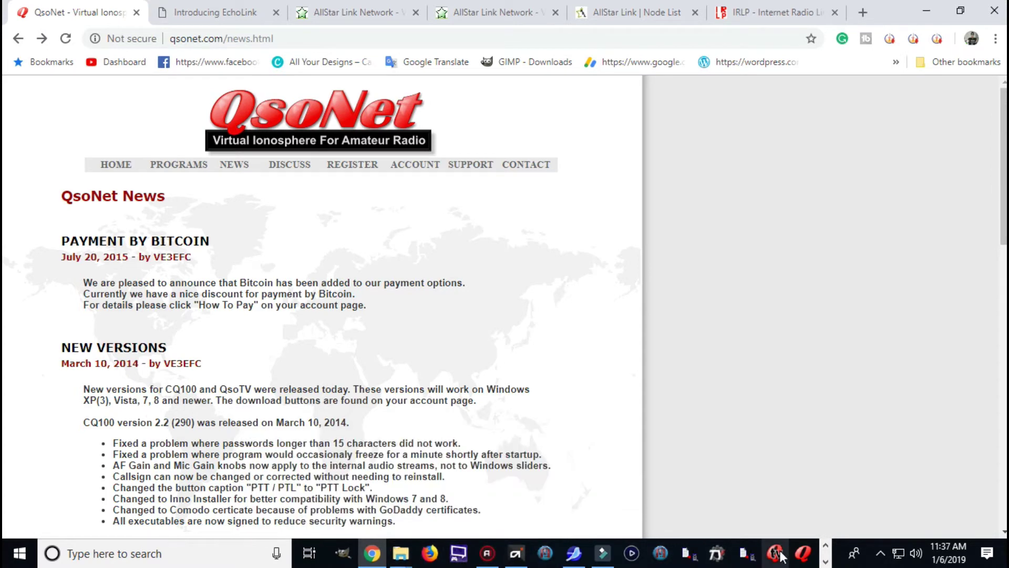
Launch CQ100, log in to QsoNet, and open the QsoTV window nudged slightly left.
click(803, 553)
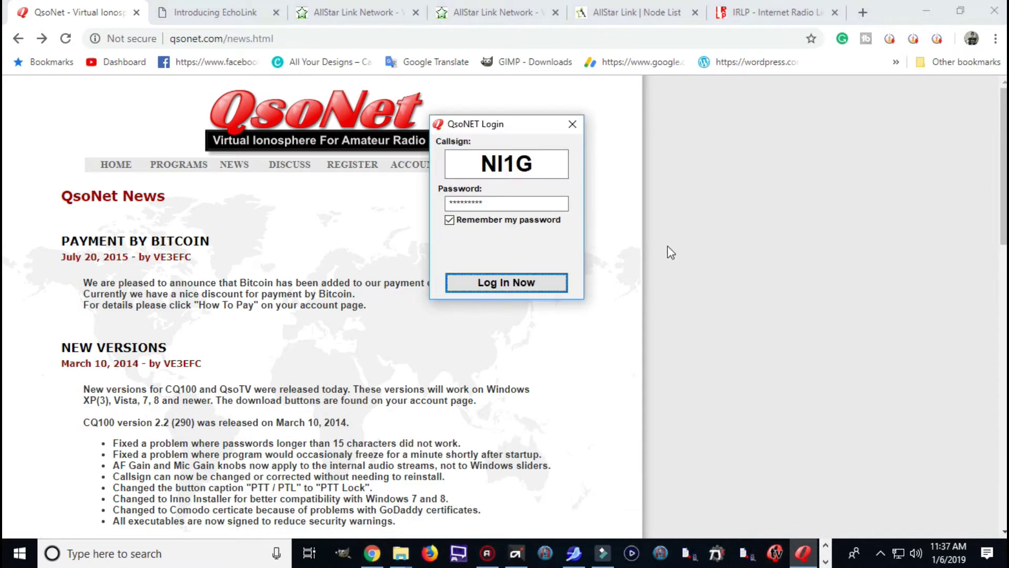
click(487, 288)
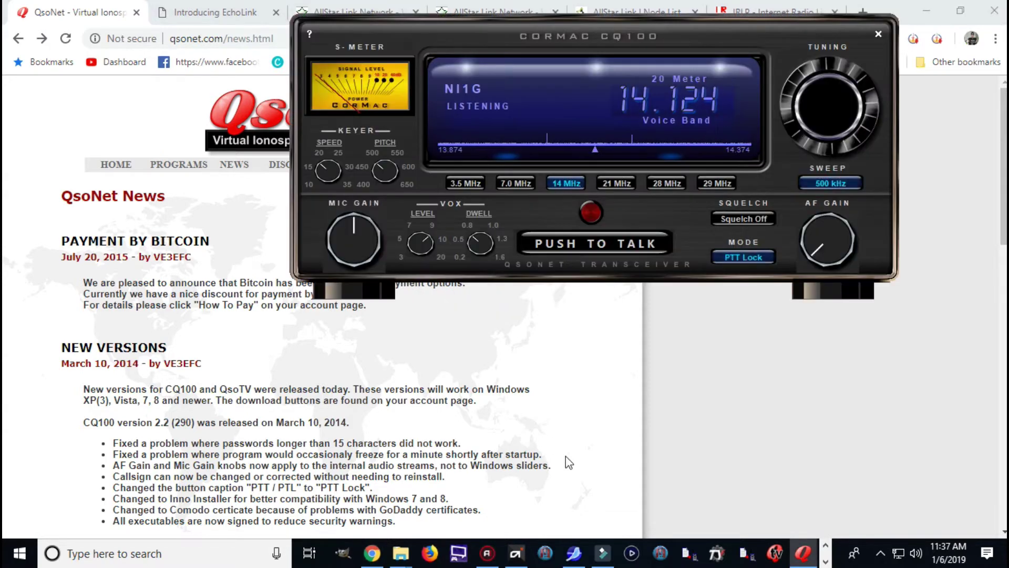
click(774, 553)
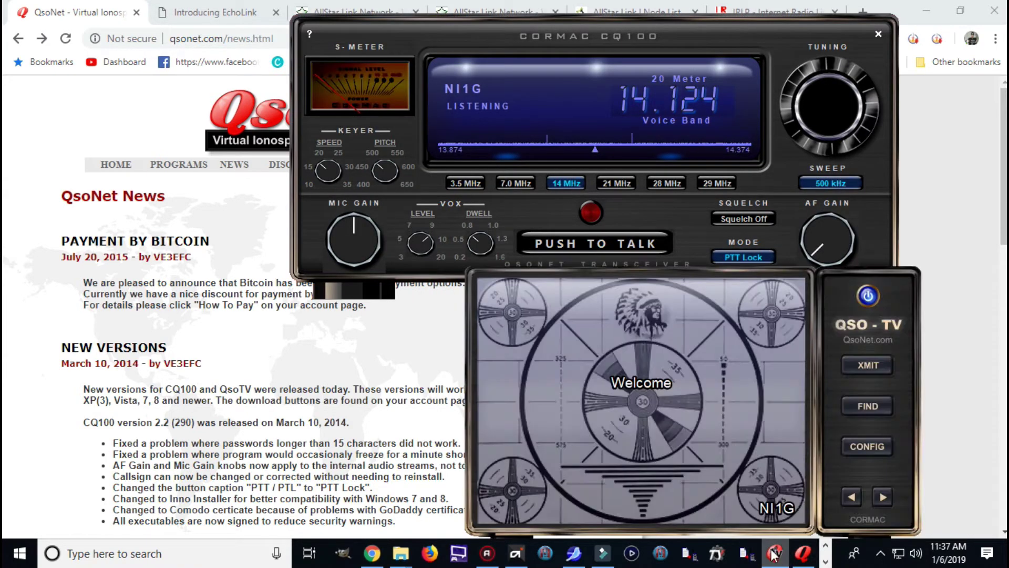
drag(692, 370, 640, 381)
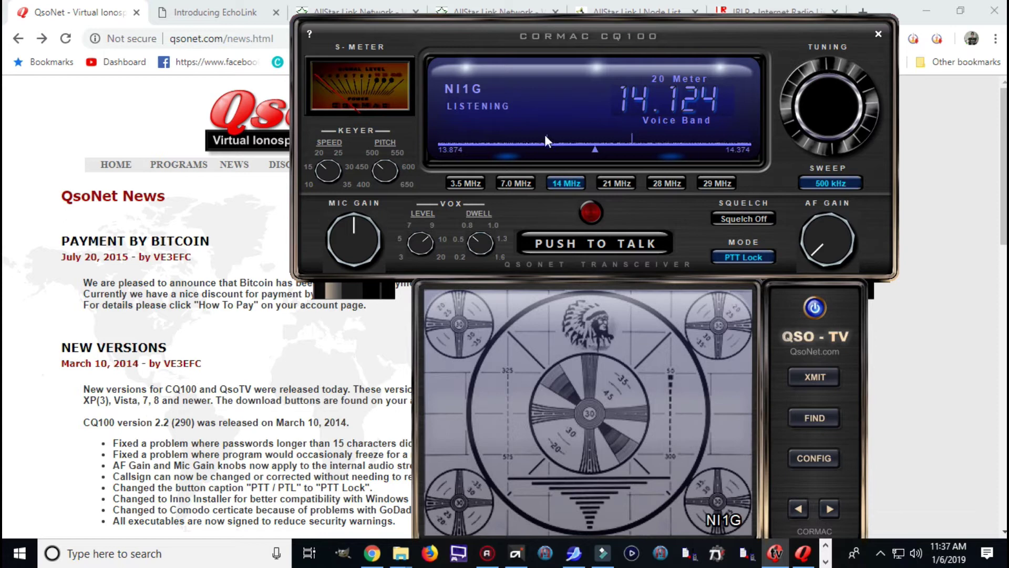
Raise the AF gain while listening to the 20 meter beacon on 14.048.
scroll(545, 135, down, 10)
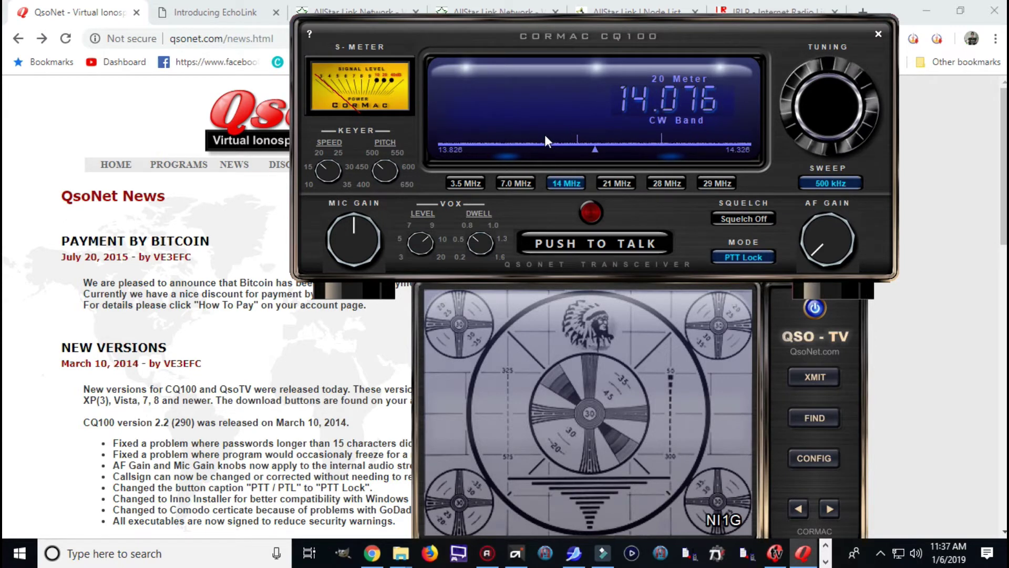
scroll(545, 135, down, 6)
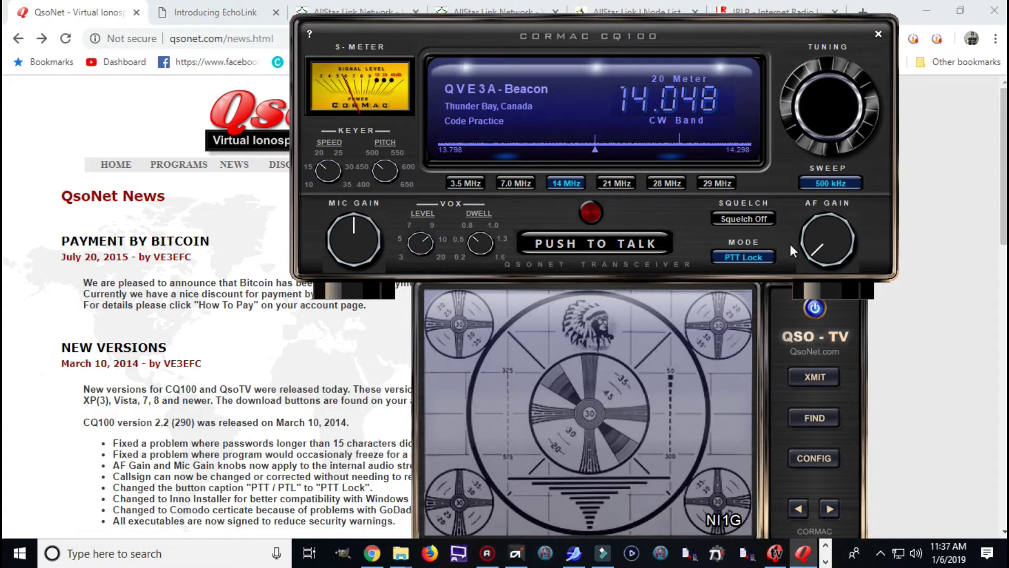
drag(817, 248, 856, 223)
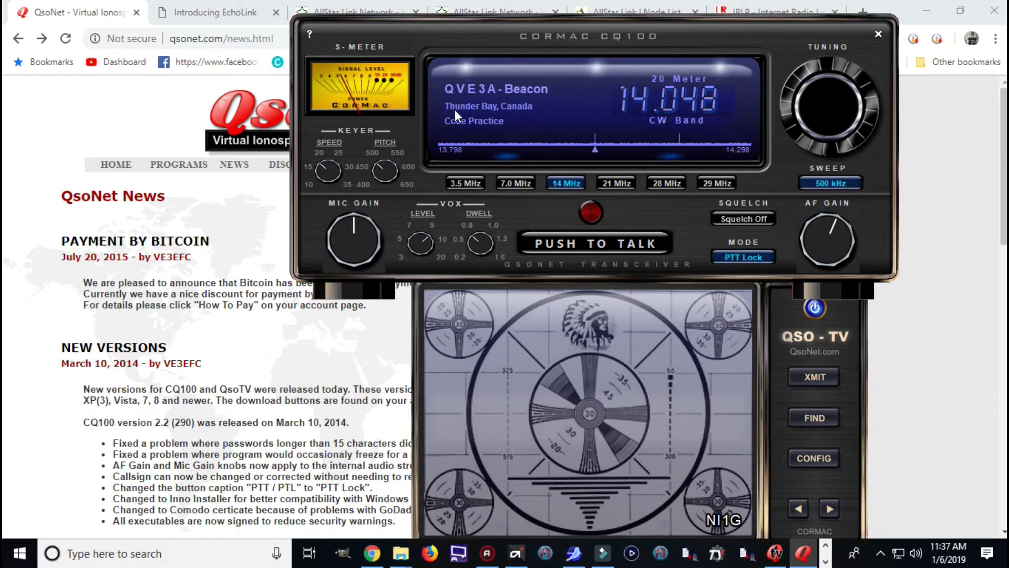
Sample the 80 and 40 meter bands, then tune around the 20 meter spectrum.
click(463, 181)
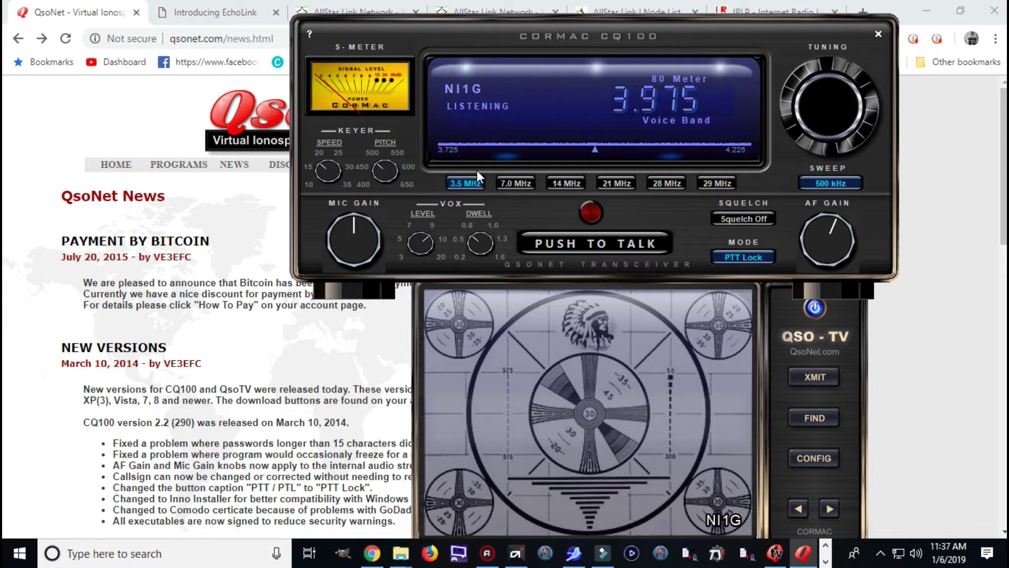
click(505, 183)
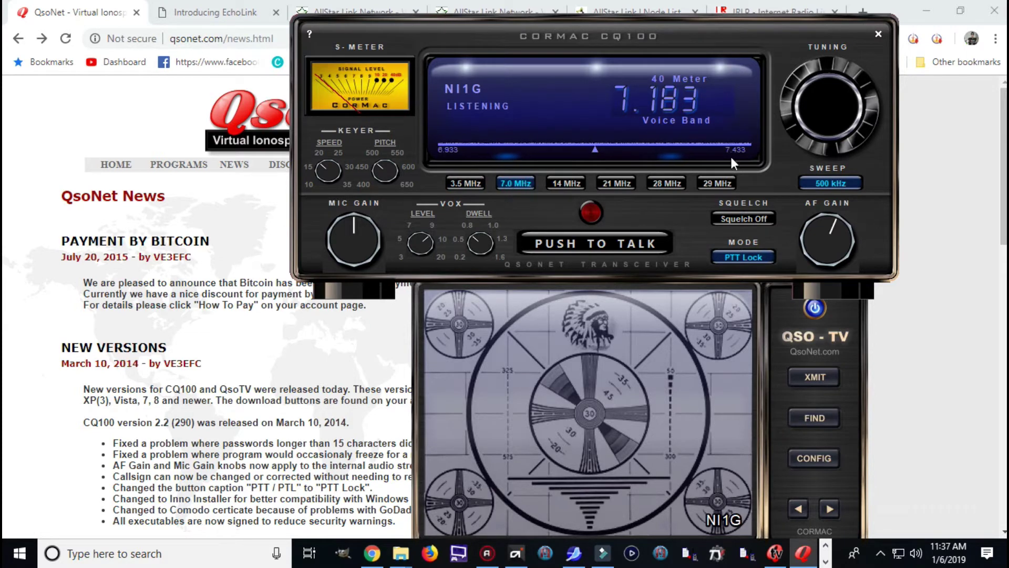
click(560, 181)
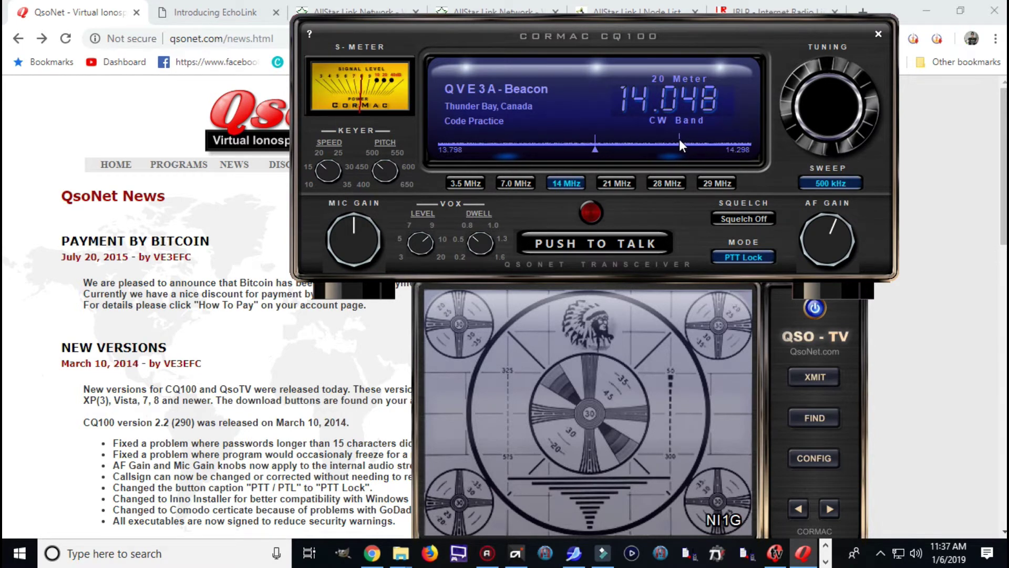
scroll(679, 139, up, 4)
scroll(679, 139, up, 20)
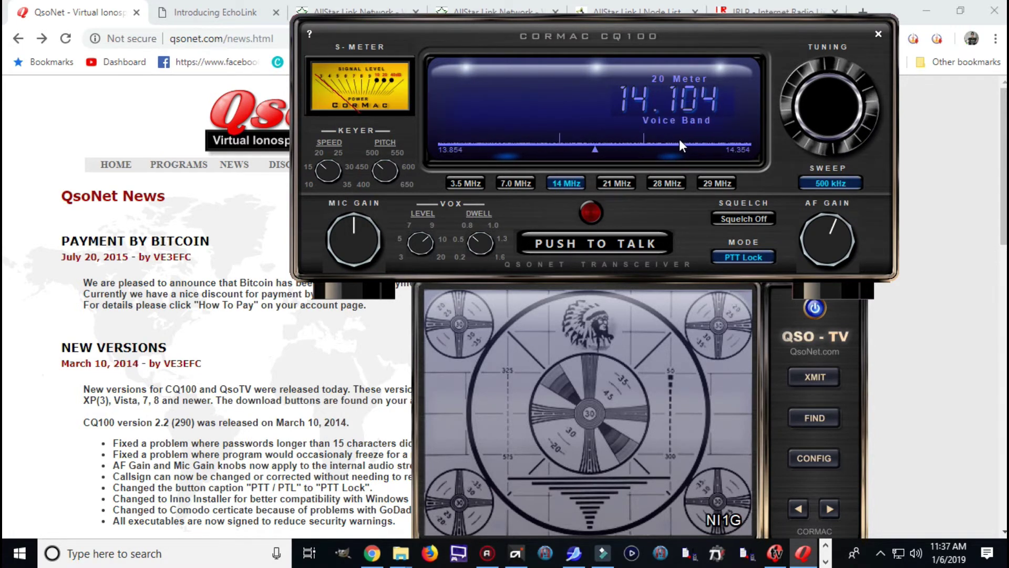
scroll(678, 135, up, 10)
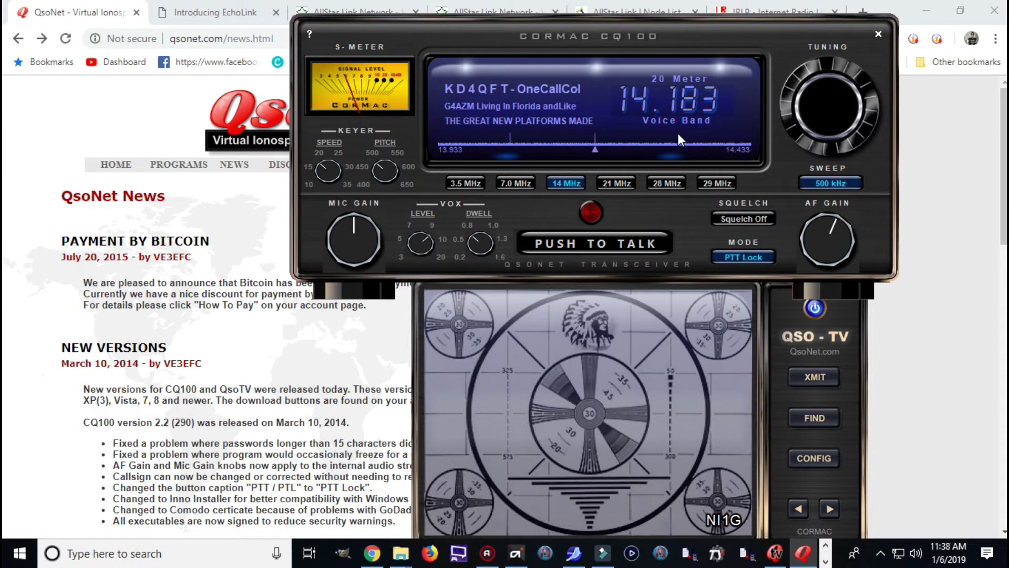
Check 15 meters, then on 10 meters try 29.400 and transmit briefly on 28.400.
click(623, 184)
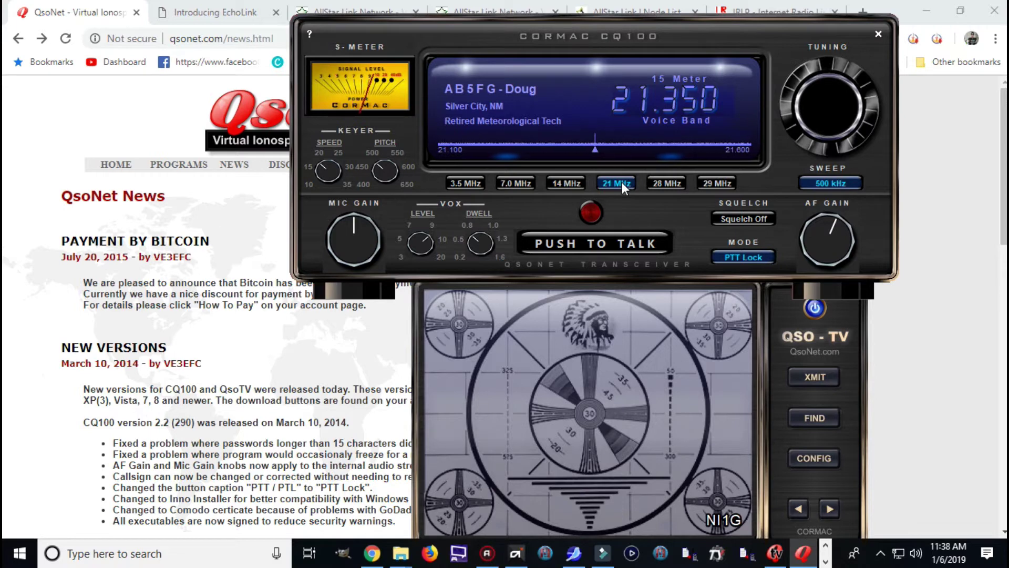
click(661, 184)
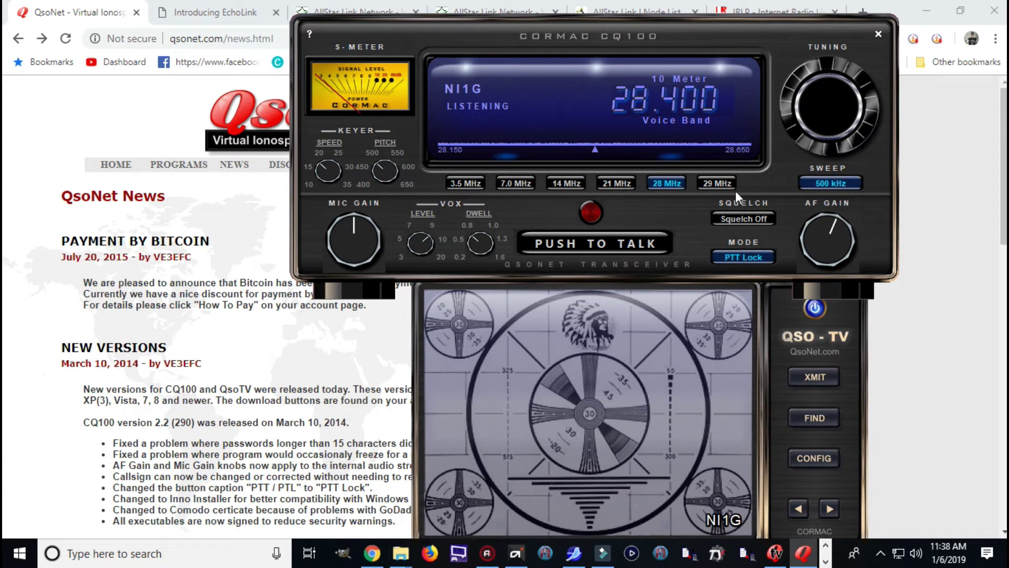
click(719, 182)
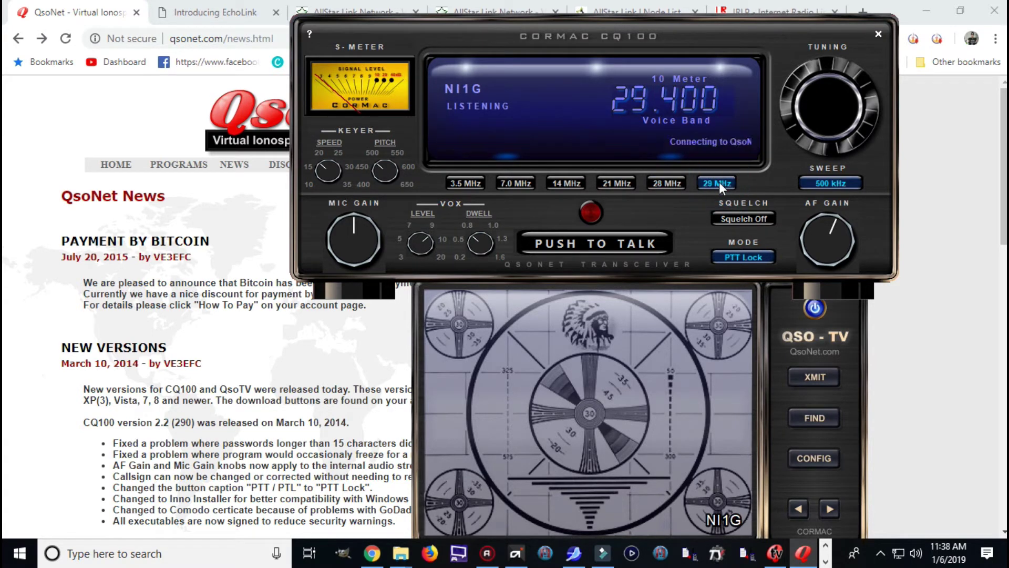
click(670, 180)
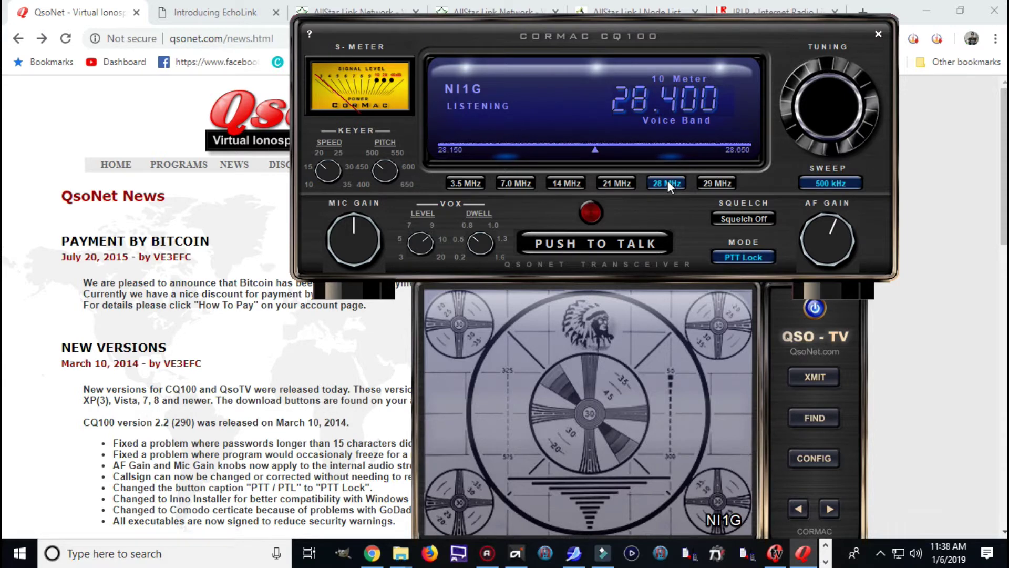
key(space)
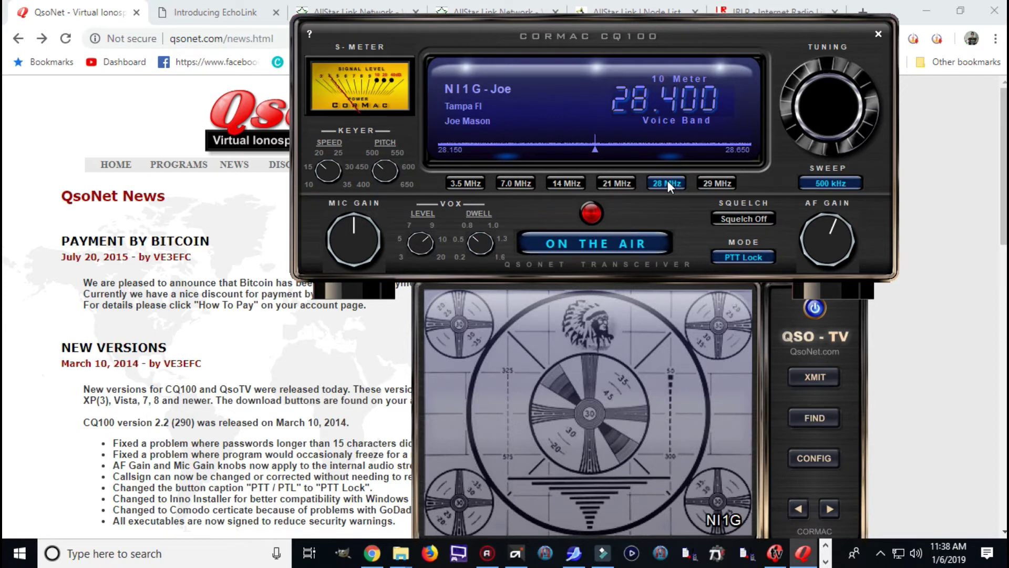
key(space)
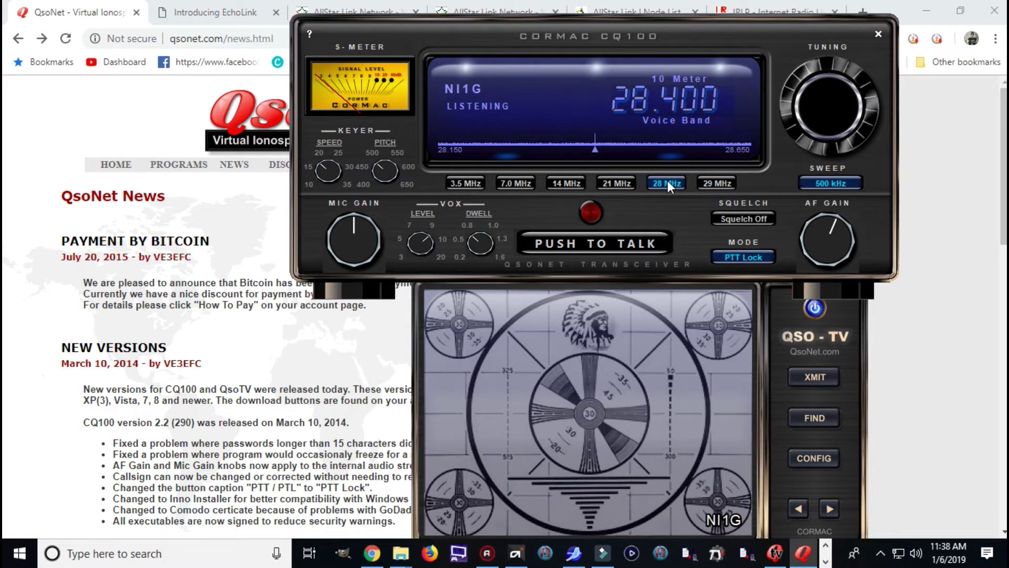
key(space)
Revisit 40, 20 (tuning lower), and 80 meters, ending on 15 meters at 21.350.
click(519, 186)
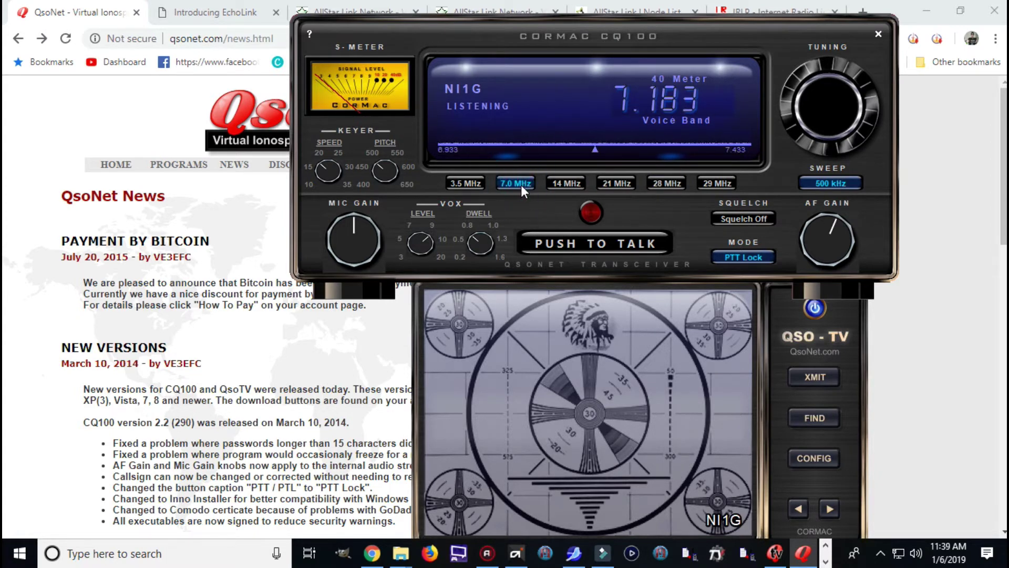
click(564, 181)
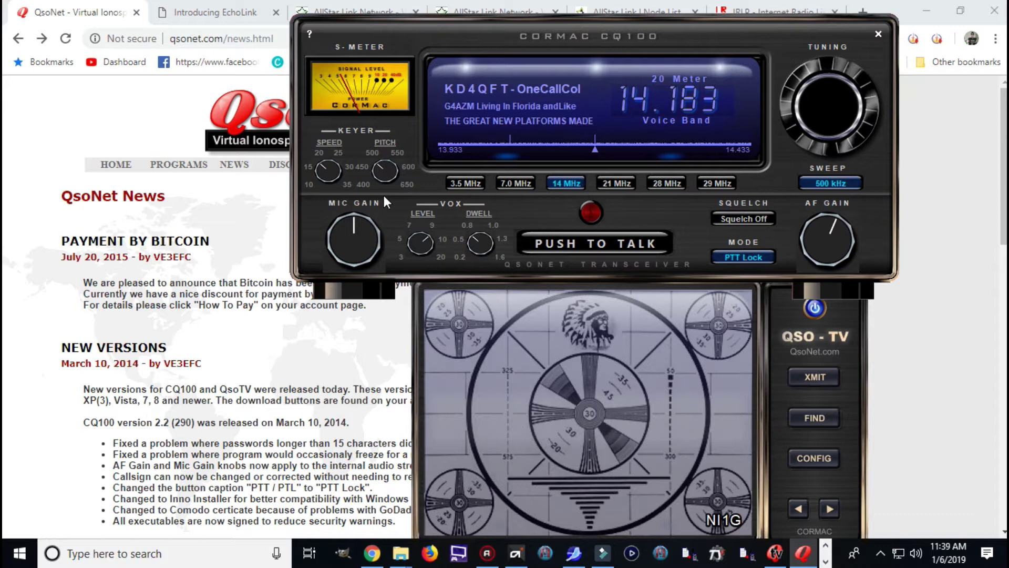
click(511, 135)
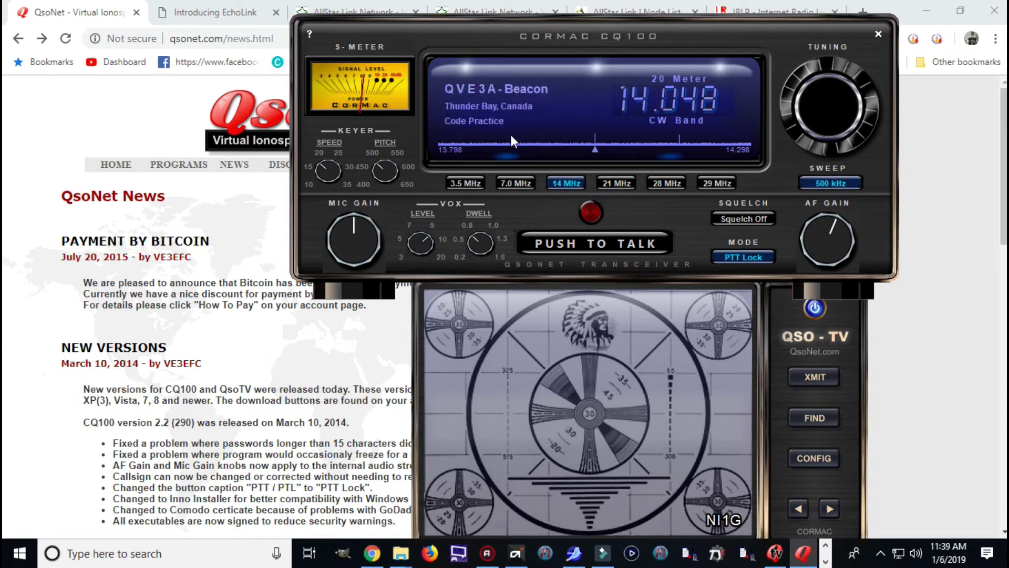
click(505, 182)
click(463, 182)
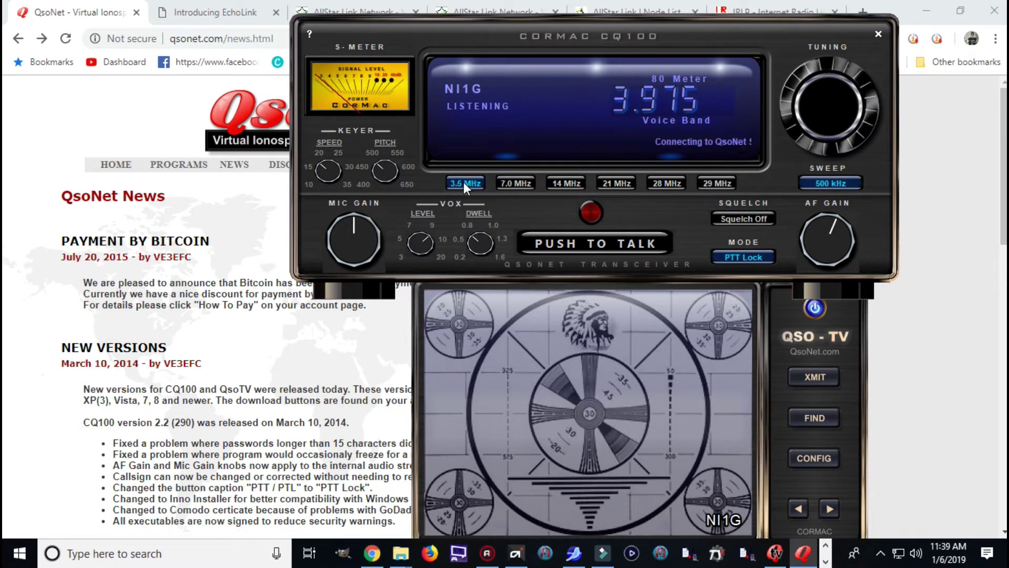
click(623, 184)
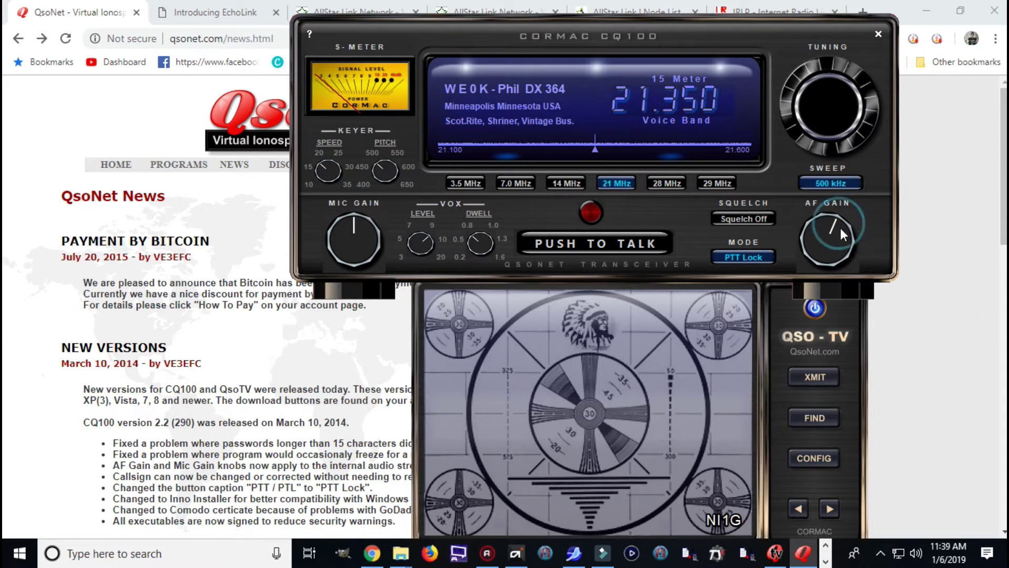
Turn the AF gain up further, then close CQ100 and its QSO-TV window.
drag(841, 229, 856, 264)
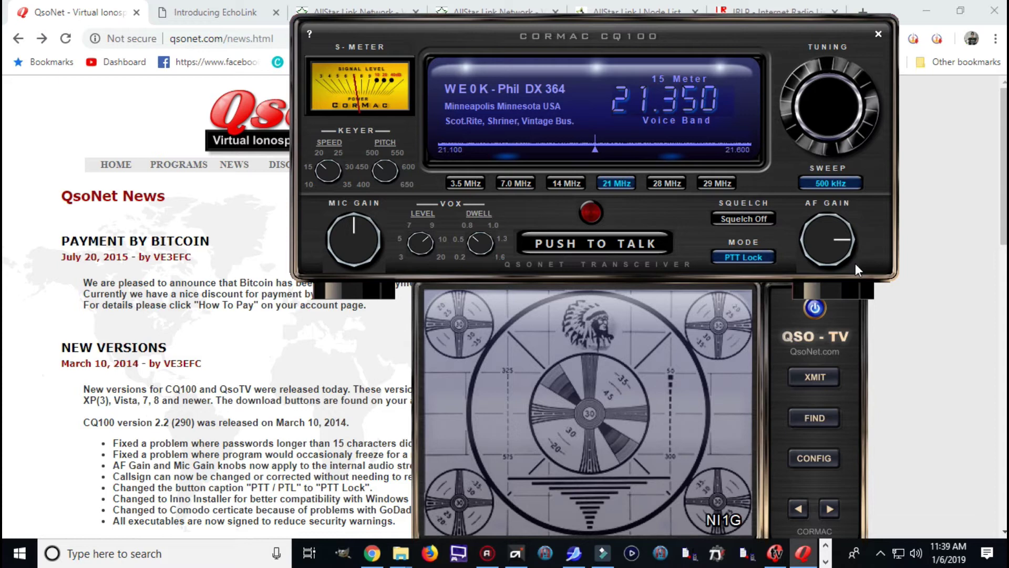
click(878, 36)
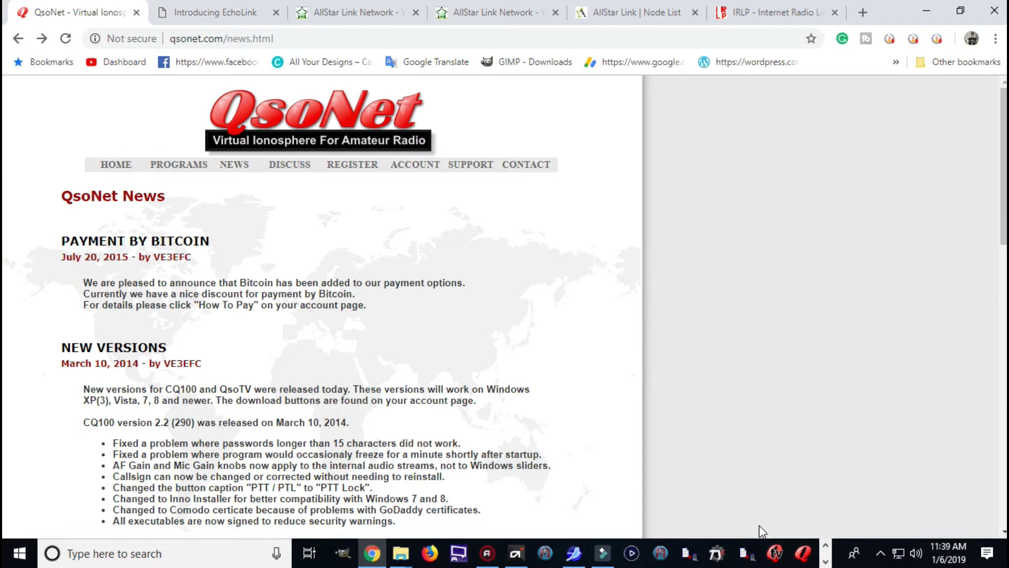
Show the Introducing EchoLink page and skim its content.
click(223, 11)
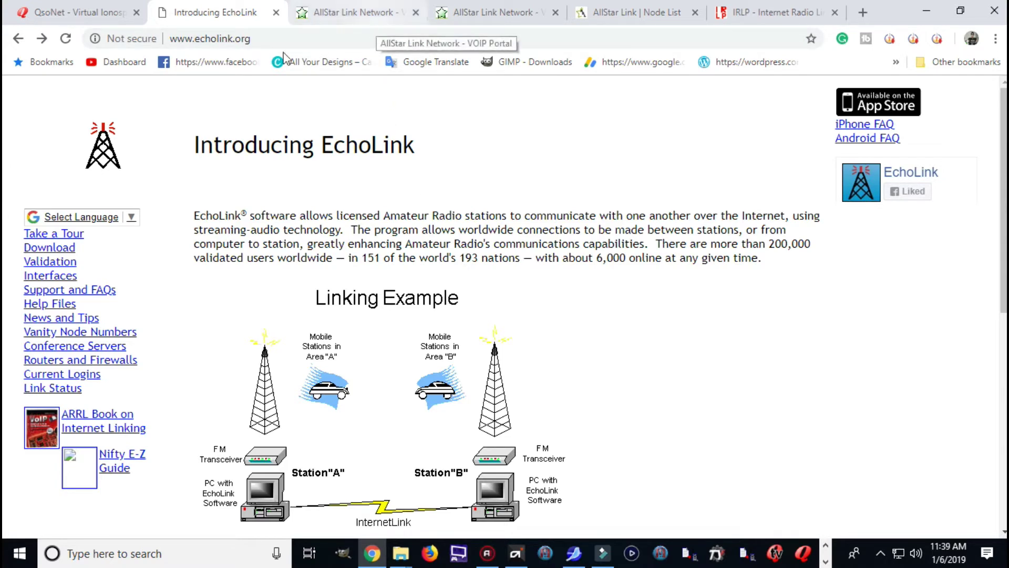
scroll(293, 208, down, 3)
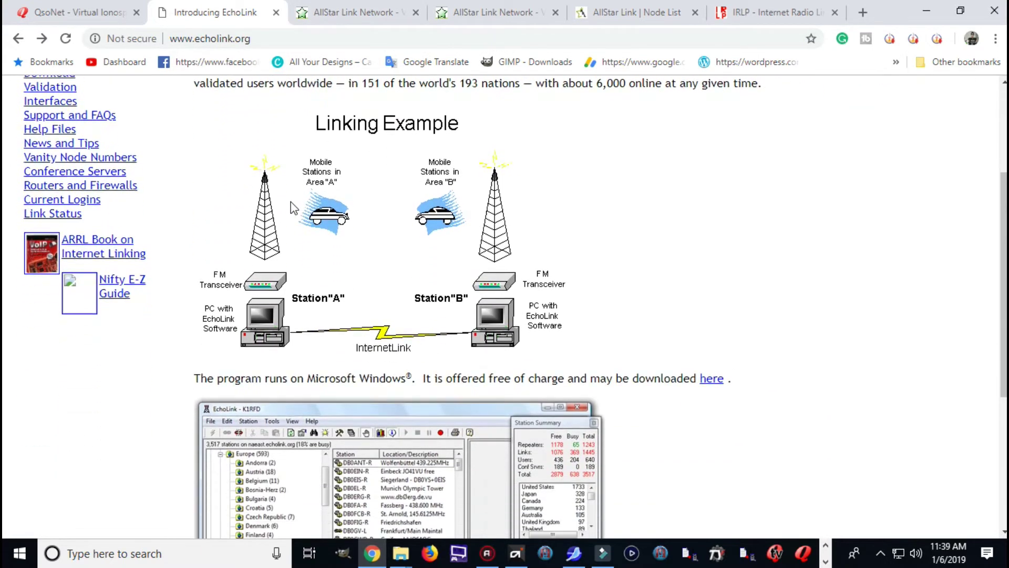
scroll(292, 208, down, 3)
scroll(293, 208, up, 4)
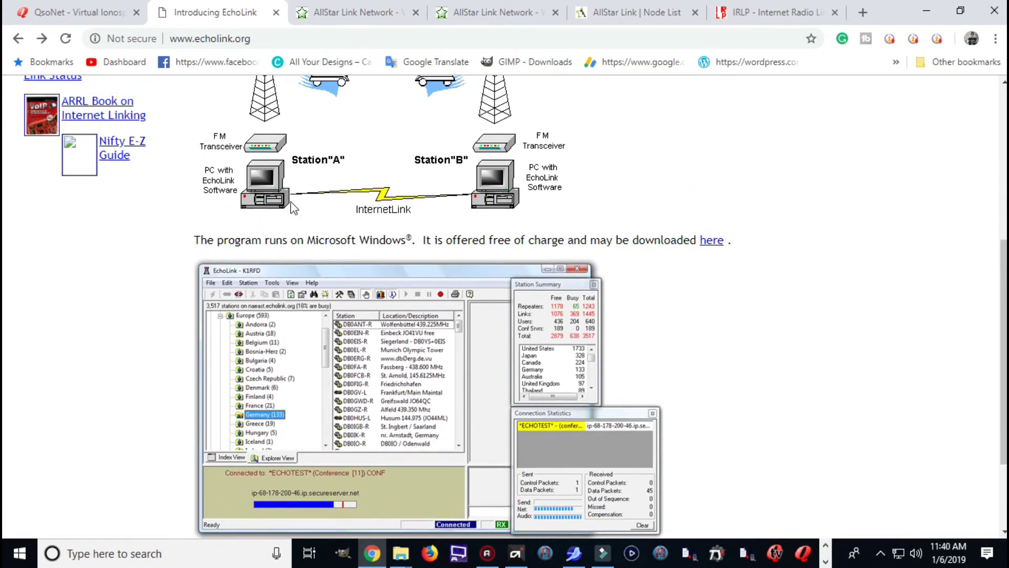
scroll(292, 208, up, 3)
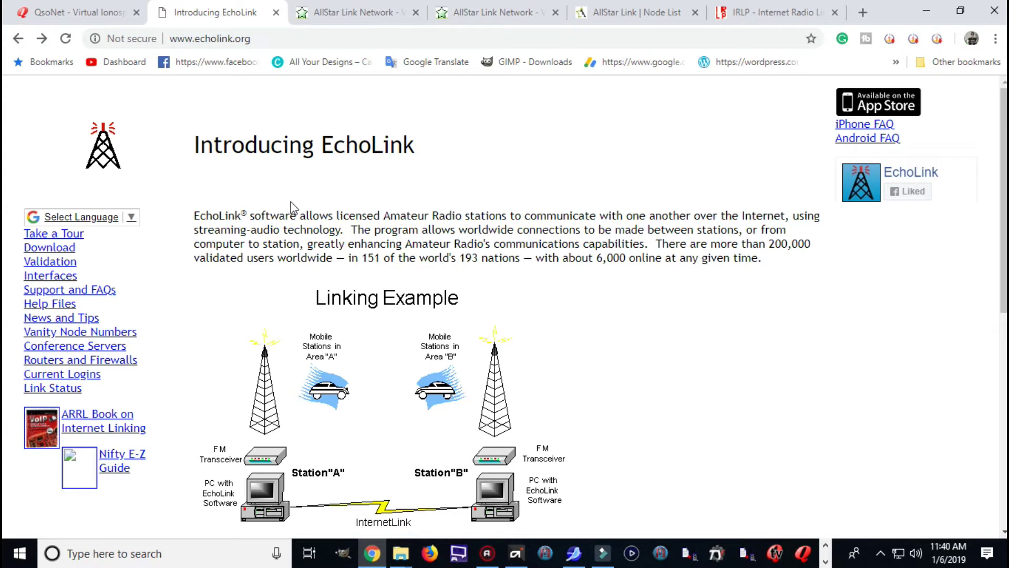
View the EchoLink Validation page, then return to the Linking Example on Introducing EchoLink.
click(50, 261)
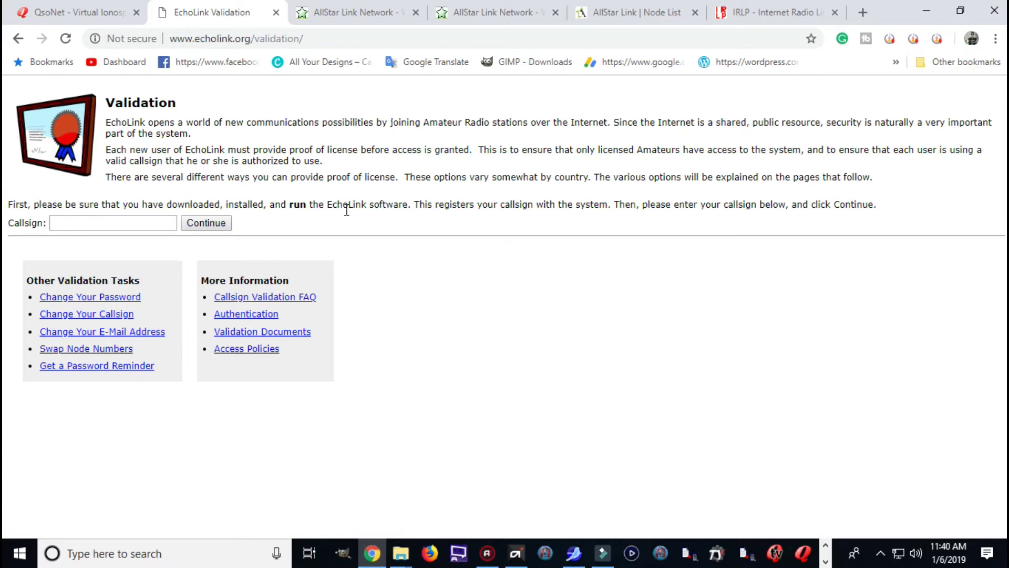
click(19, 42)
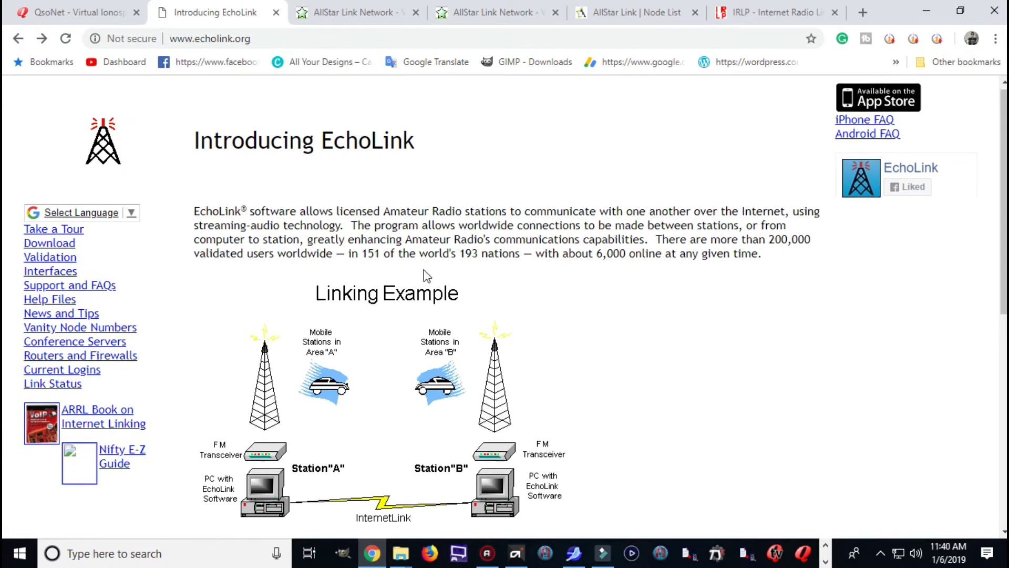
scroll(427, 276, down, 3)
scroll(427, 276, down, 6)
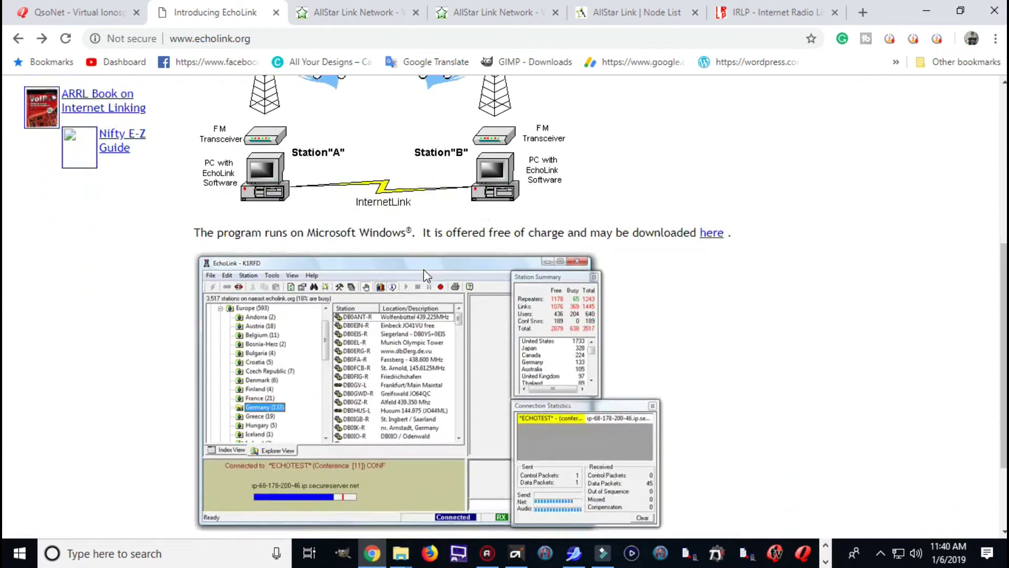
scroll(427, 275, up, 5)
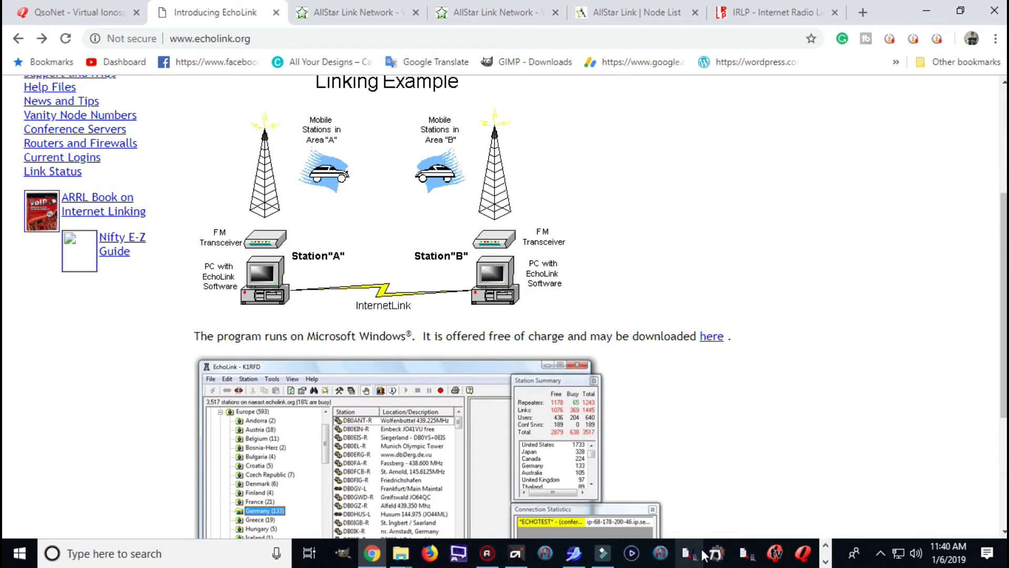
click(825, 561)
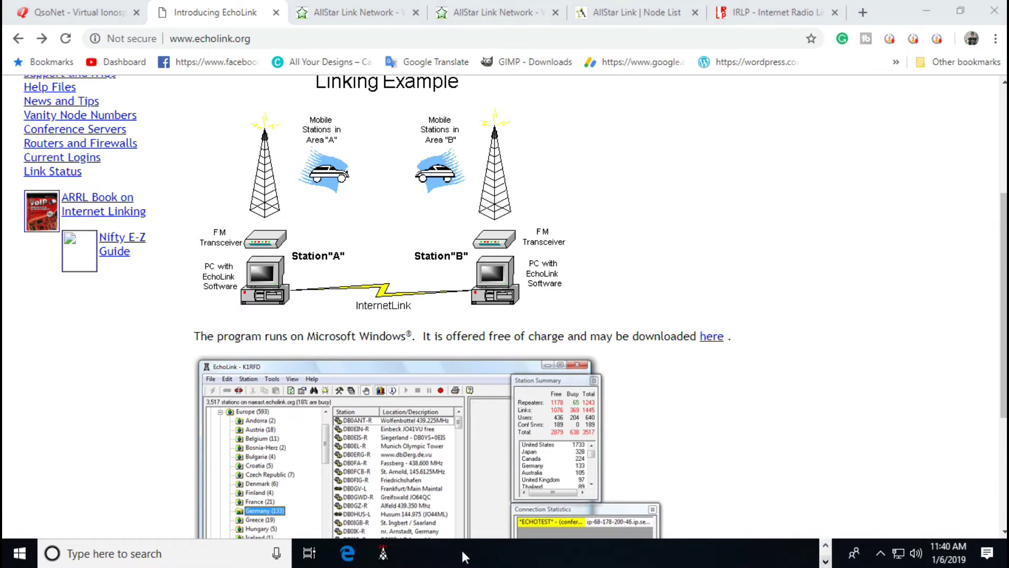
Launch the EchoLink program and dismiss its tip of the day.
click(385, 552)
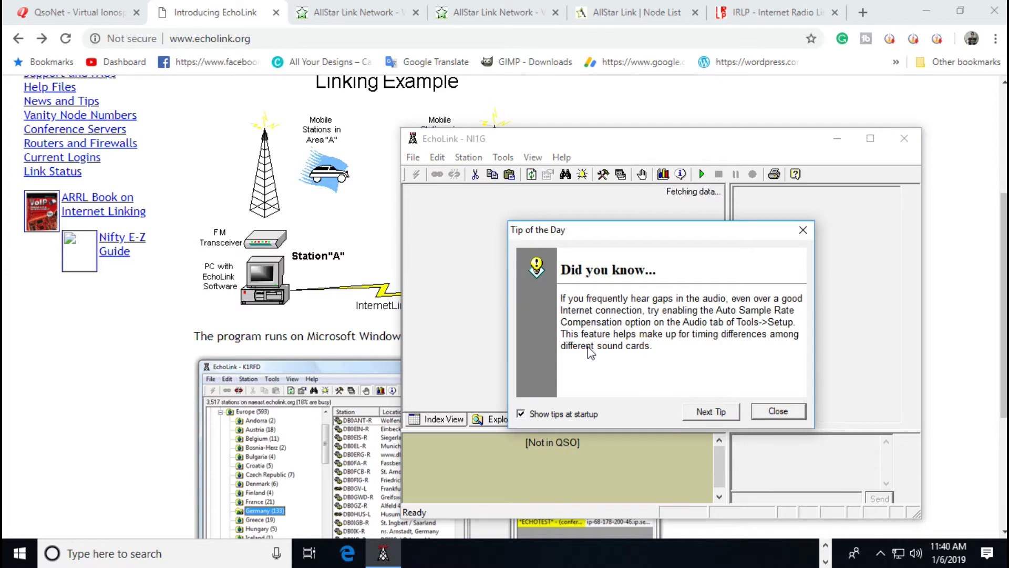
click(587, 346)
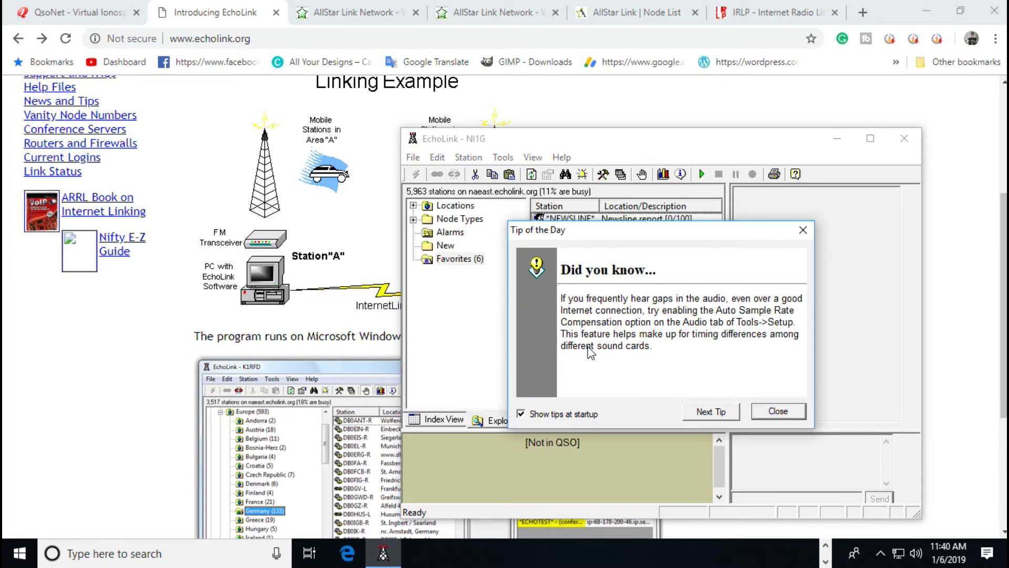
click(778, 411)
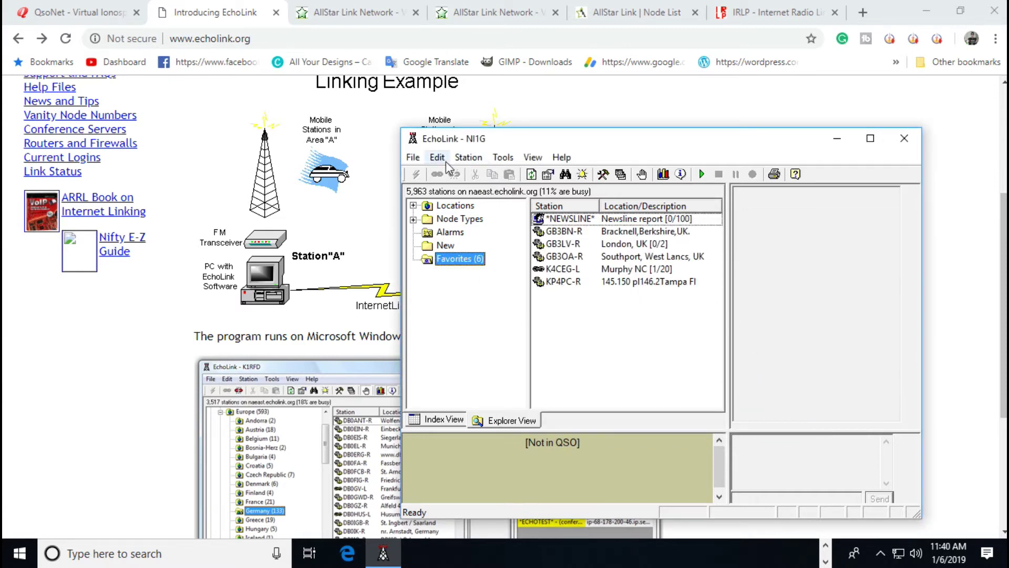
Connect to the *ECHOTEST* server via Station > Connect to Test Server.
click(413, 157)
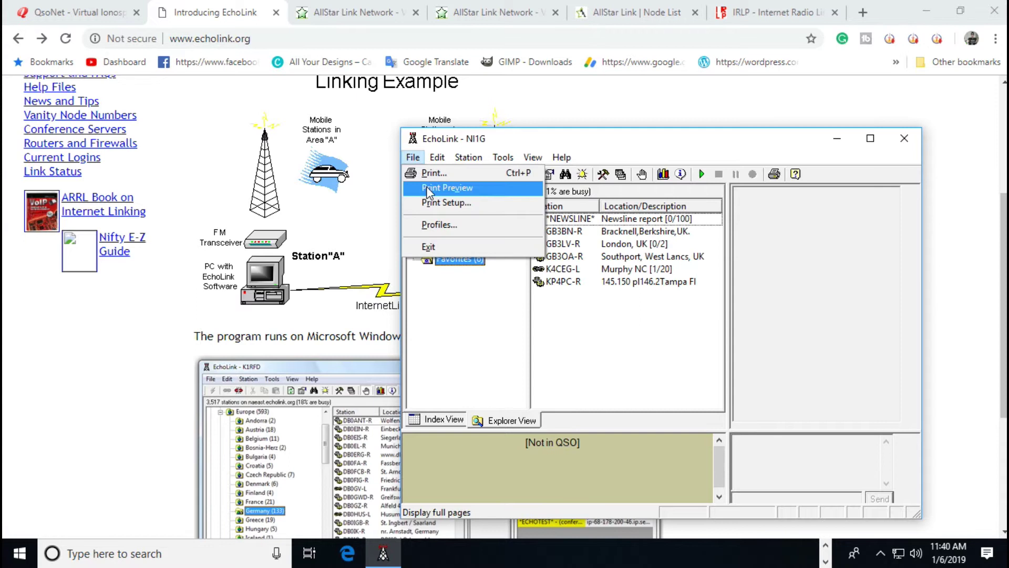
mouse_move(442, 157)
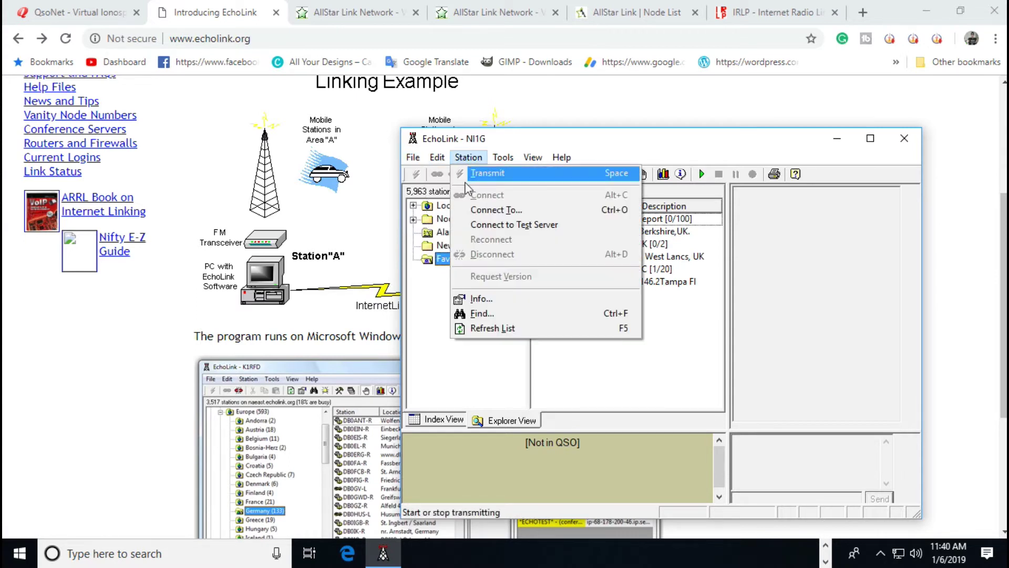
click(491, 225)
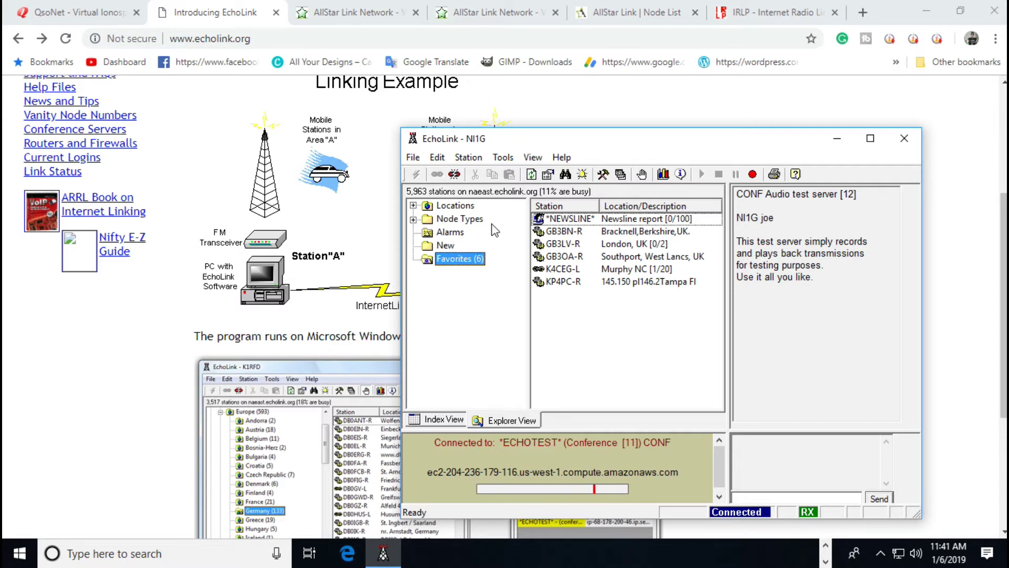
Make two brief test transmissions to *ECHOTEST* for playback, then disconnect from it.
click(518, 456)
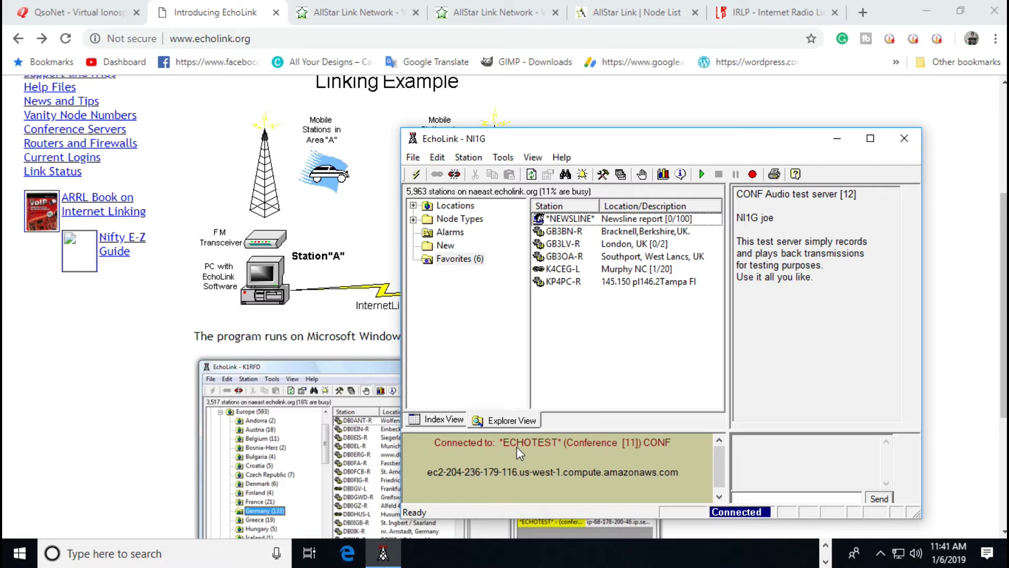
key(space)
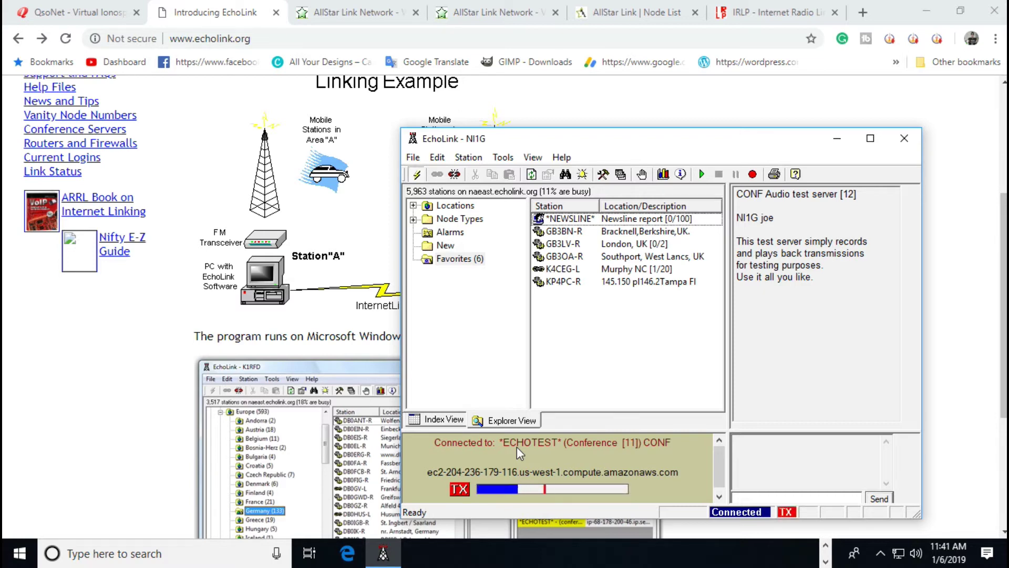
key(space)
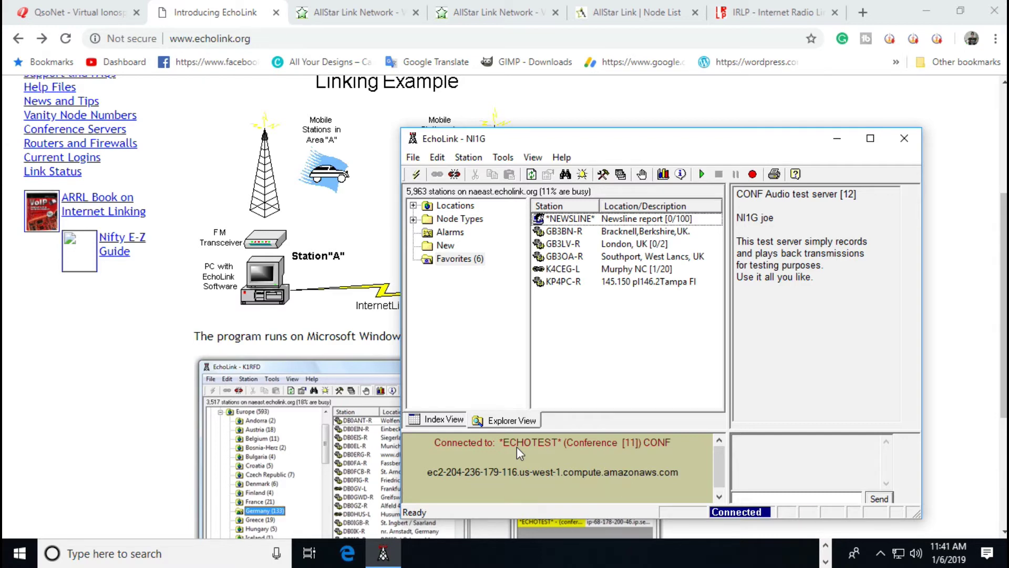
key(space)
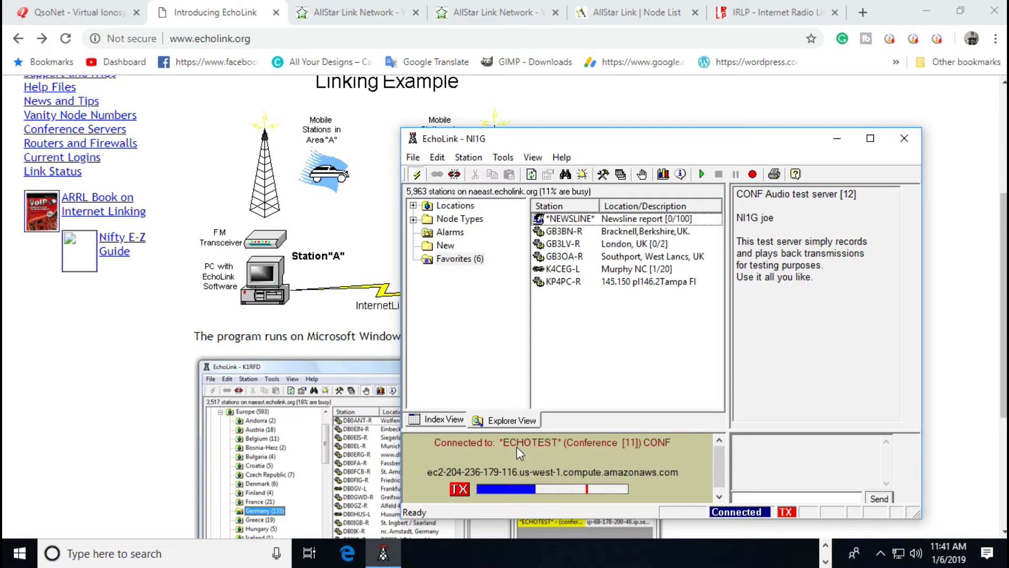
key(space)
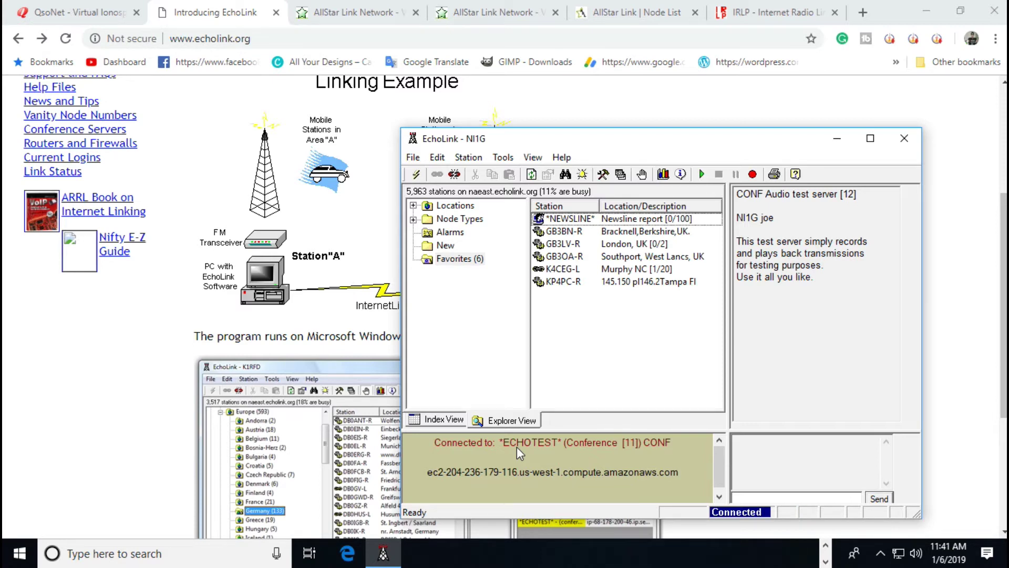
click(455, 174)
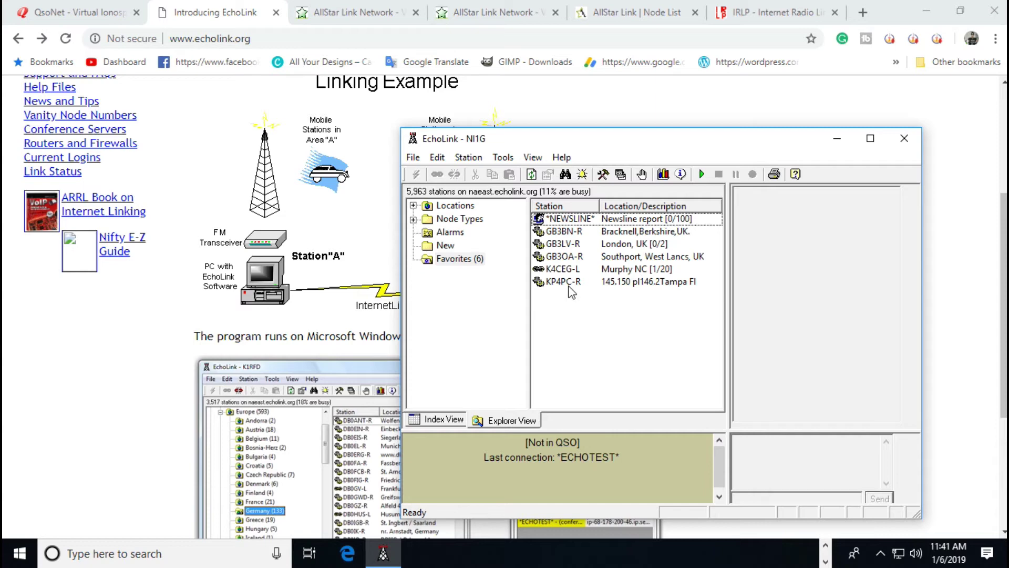
Connect to and drop GB3OA-R, then GB3LV-R, and finally connect to GB3BN-R in Bracknell.
mouse_move(563, 283)
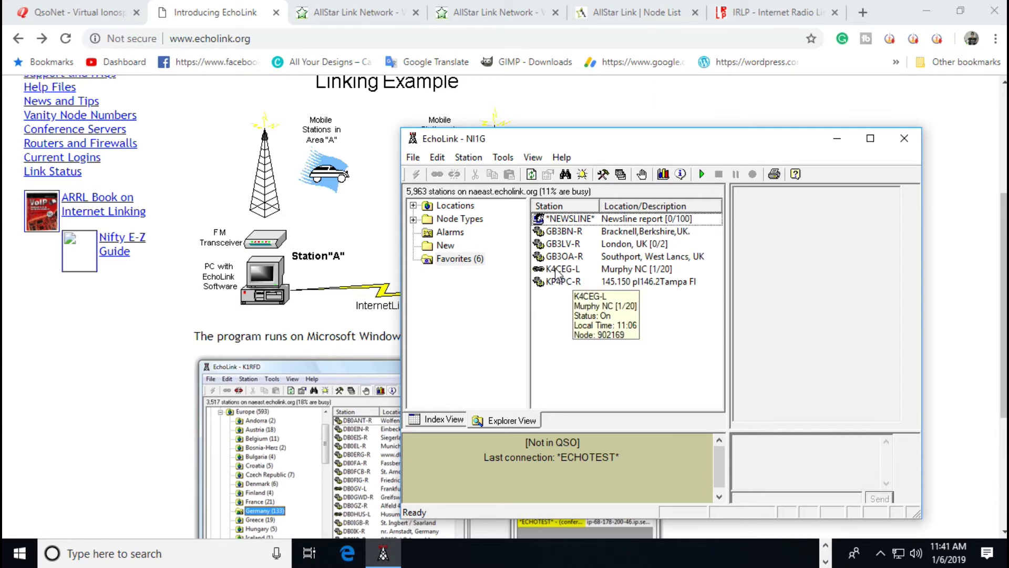
click(557, 259)
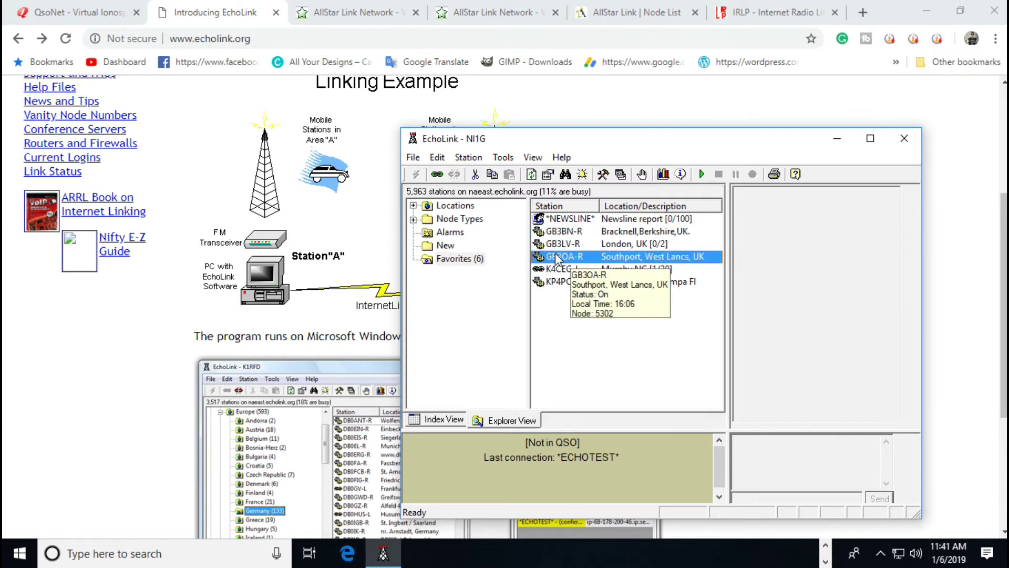
double_click(556, 256)
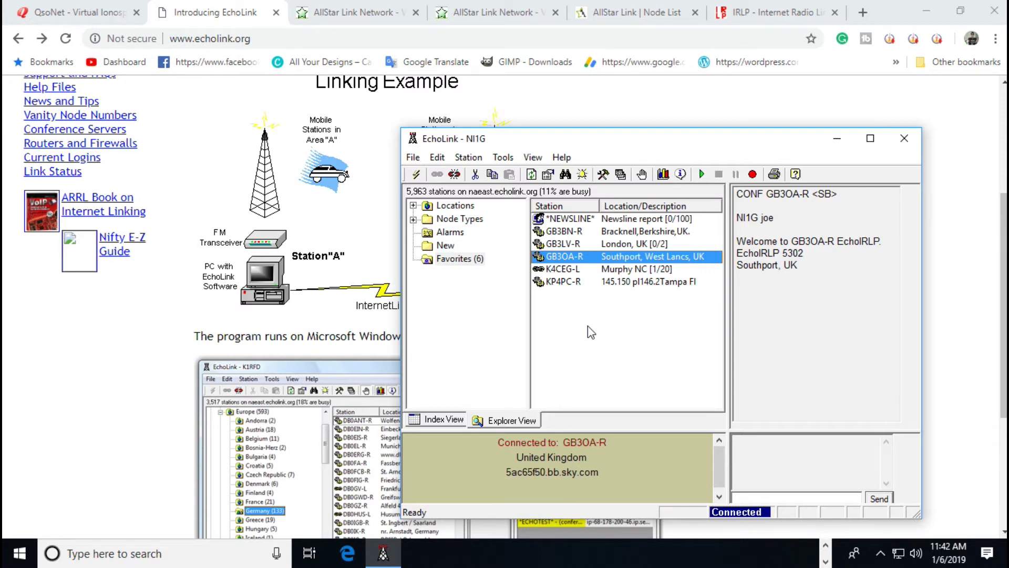
click(454, 174)
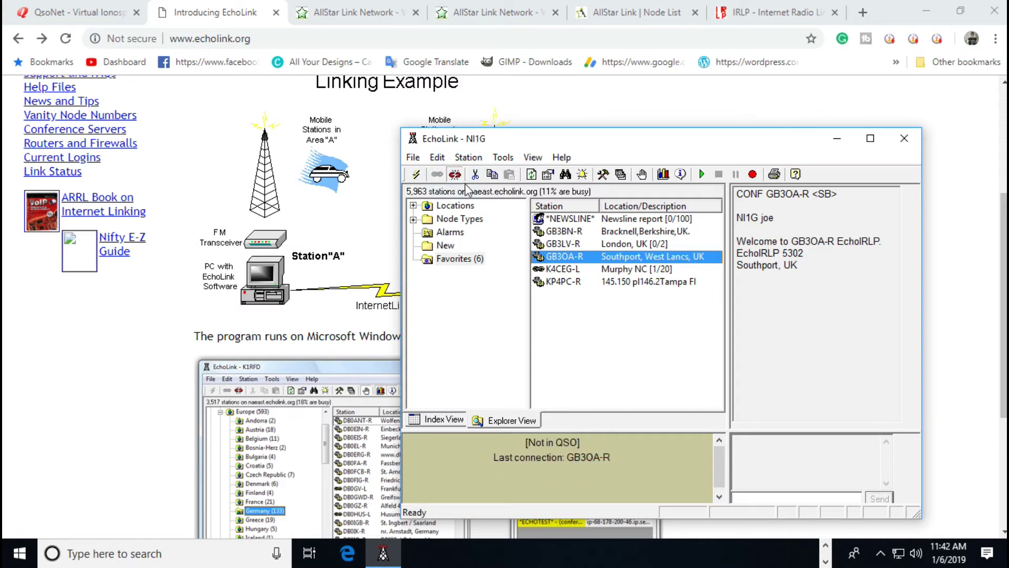
double_click(556, 245)
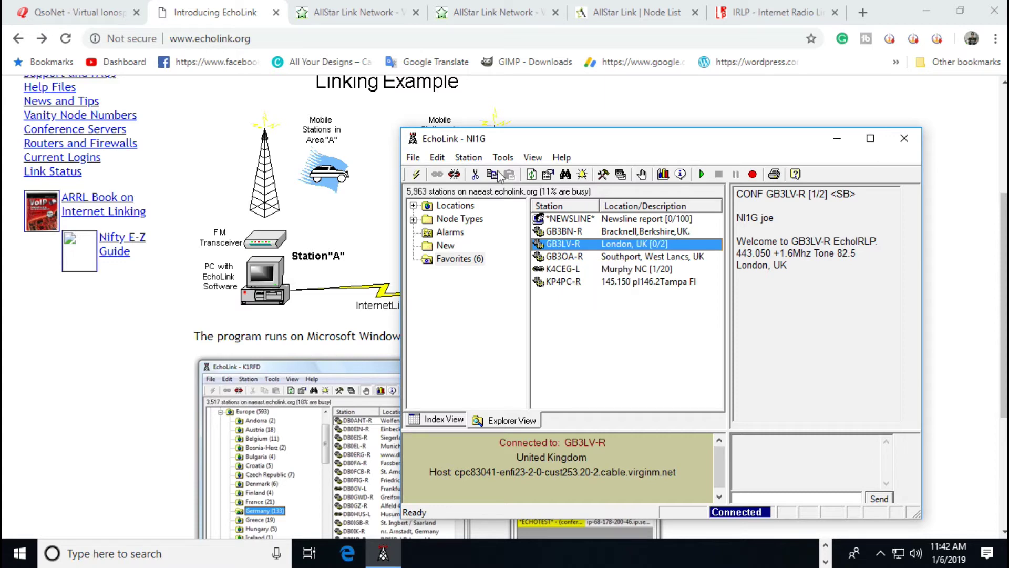
click(455, 174)
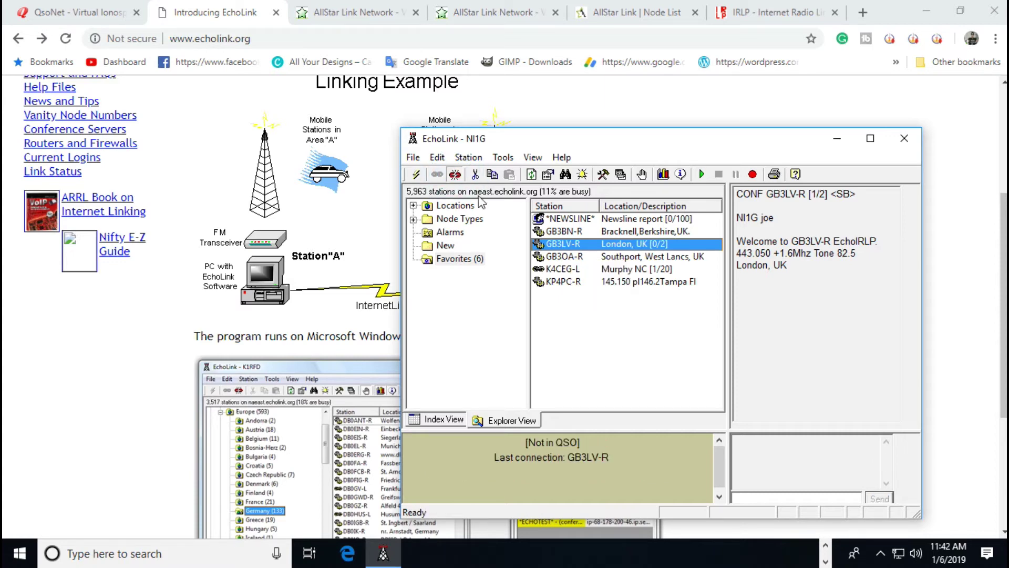
double_click(570, 232)
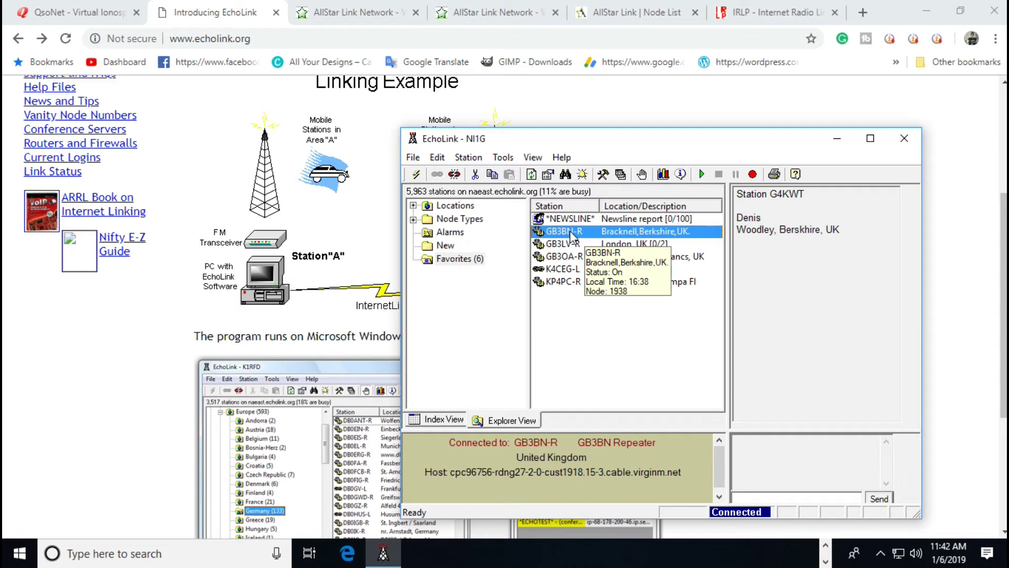
Drop GB3BN-R, connect to *NEWSLINE* to hear the news report, then disconnect.
click(455, 174)
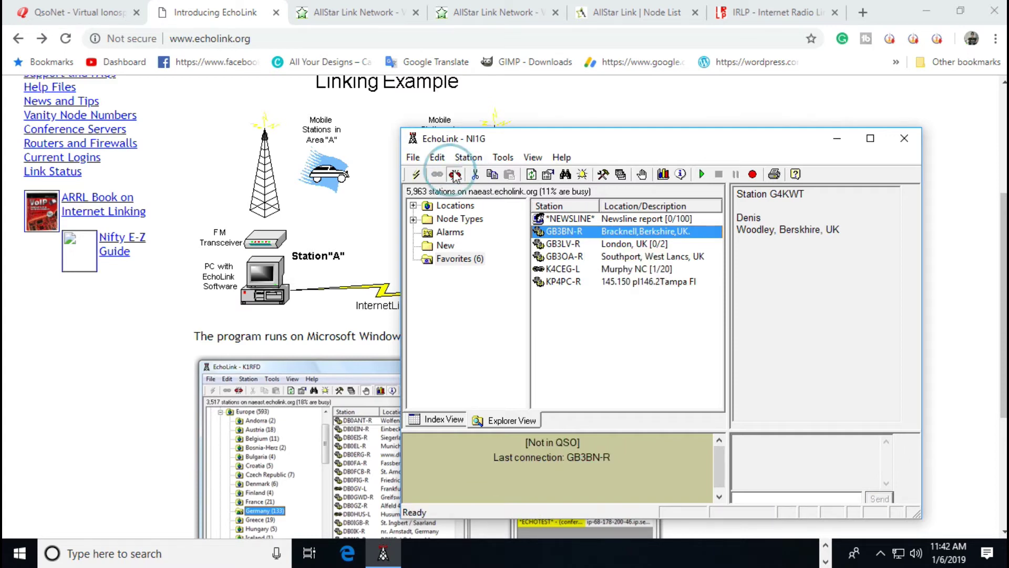
click(564, 221)
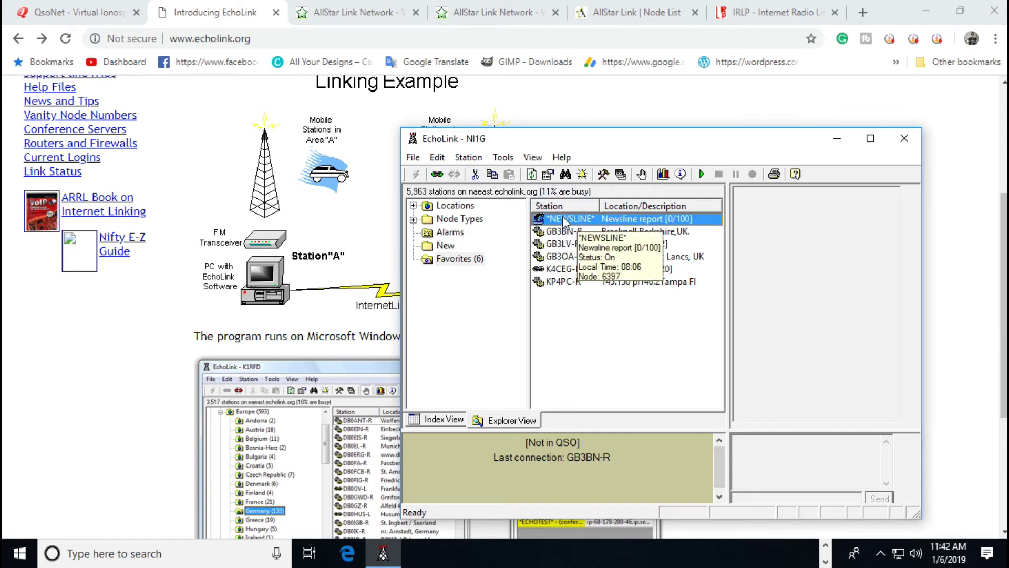
click(564, 221)
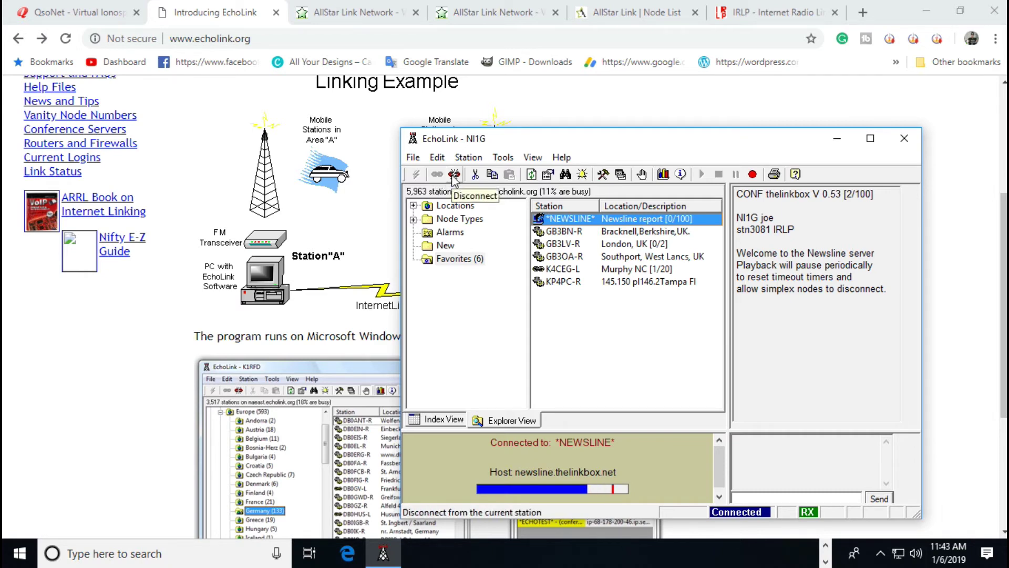
click(455, 175)
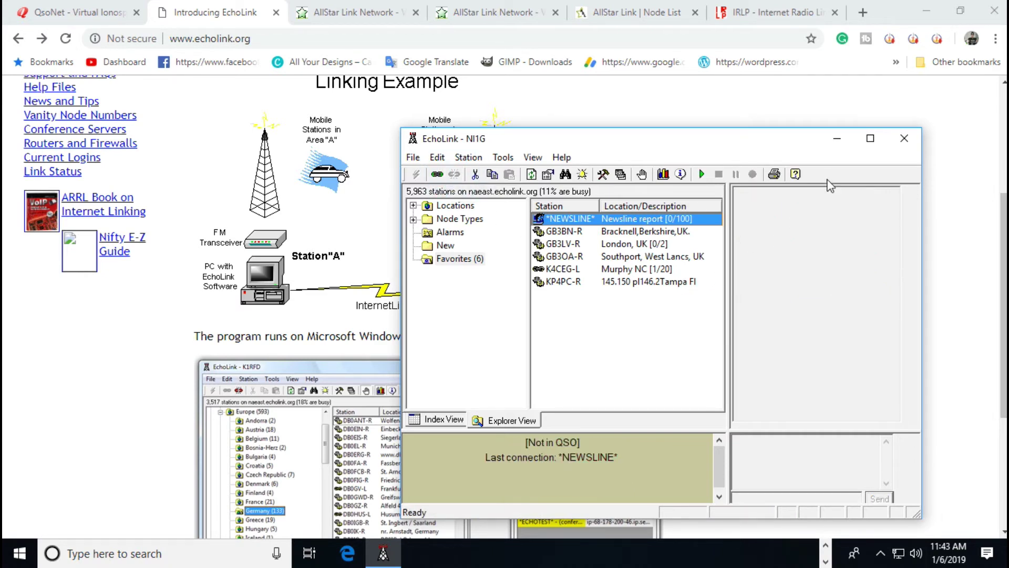
Minimize EchoLink, review node 2002's WebTransceiver page, then view the AllStar Link Node List.
click(837, 140)
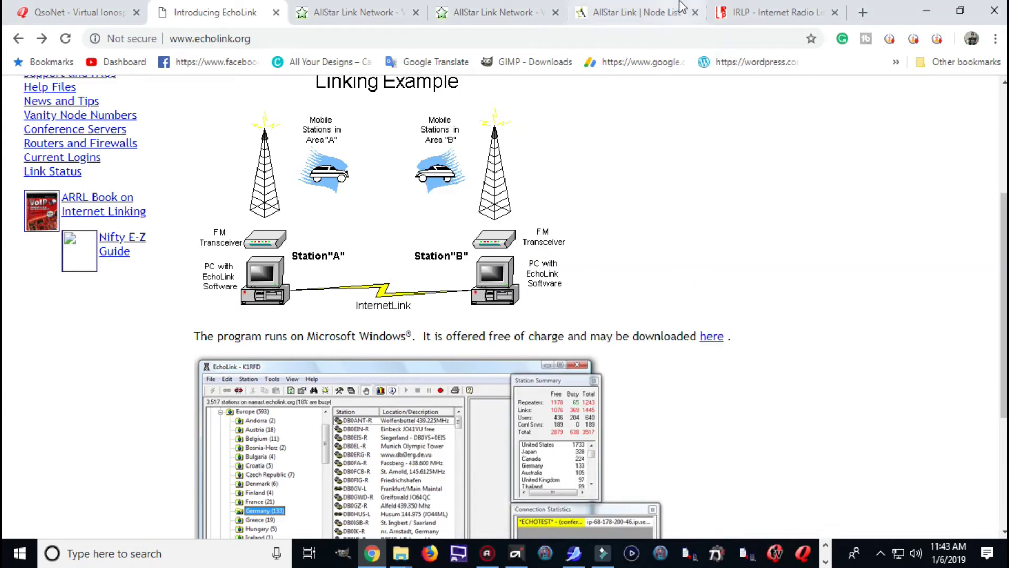
click(347, 14)
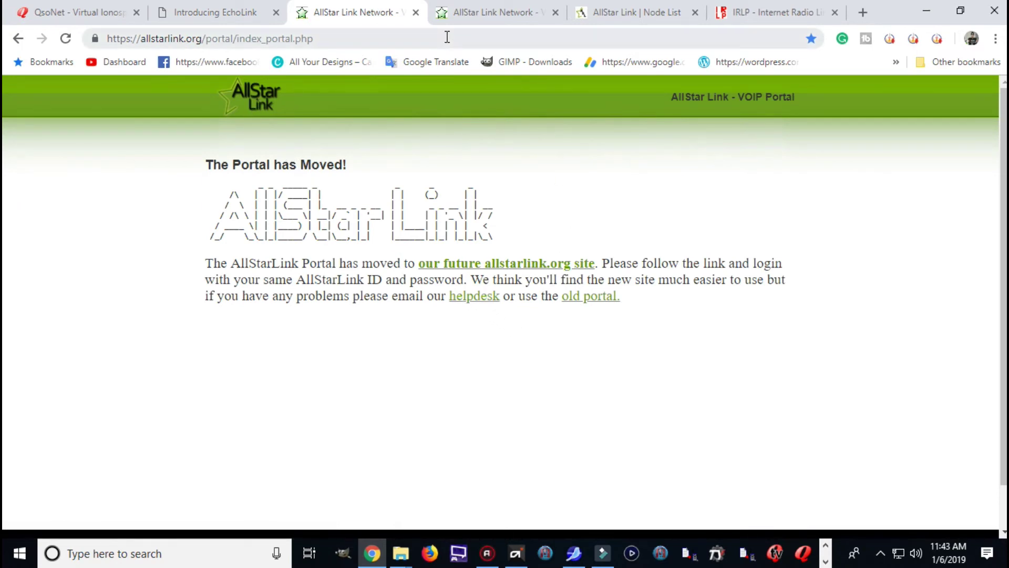
click(496, 16)
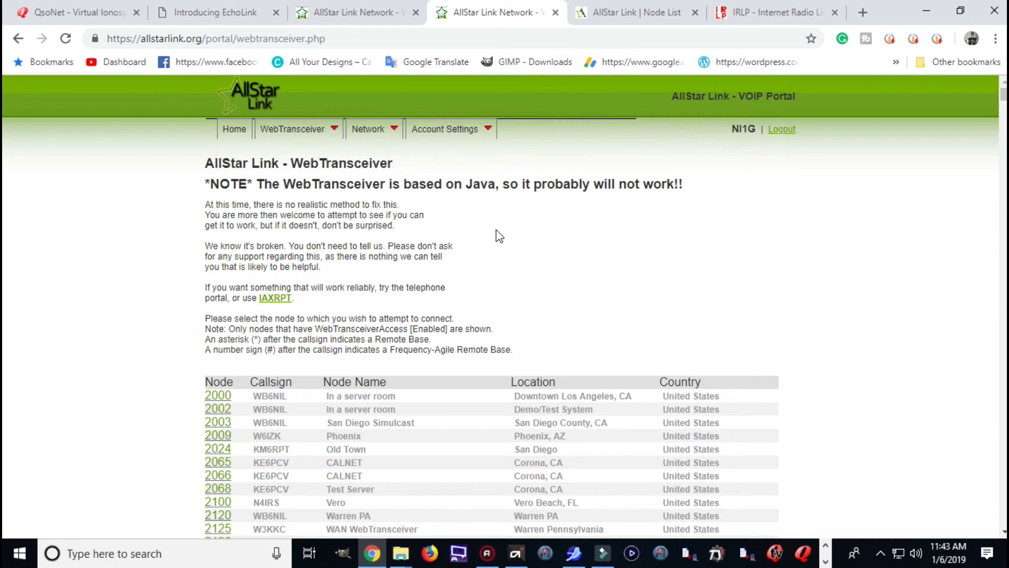
scroll(499, 236, down, 5)
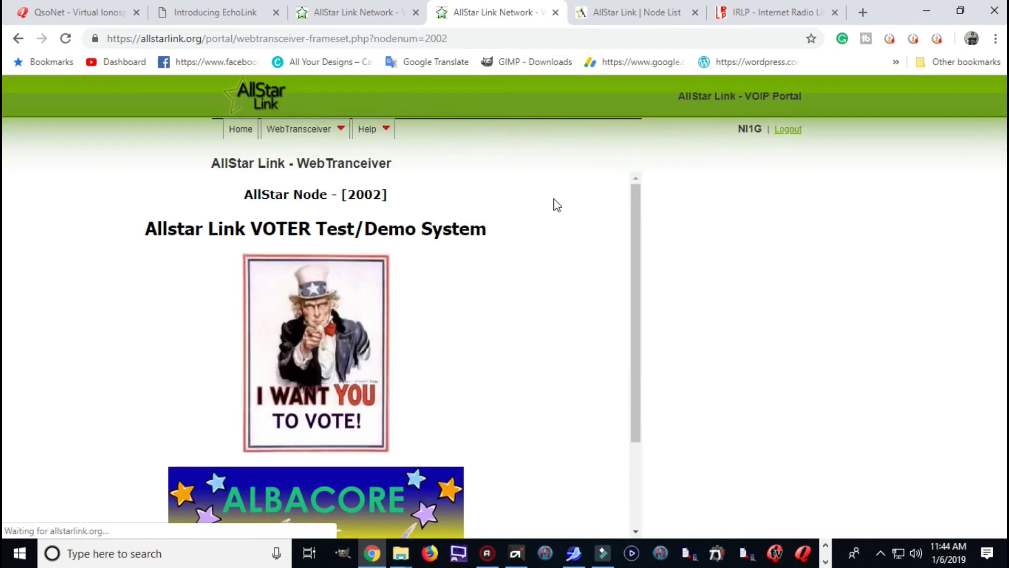
scroll(579, 216, down, 2)
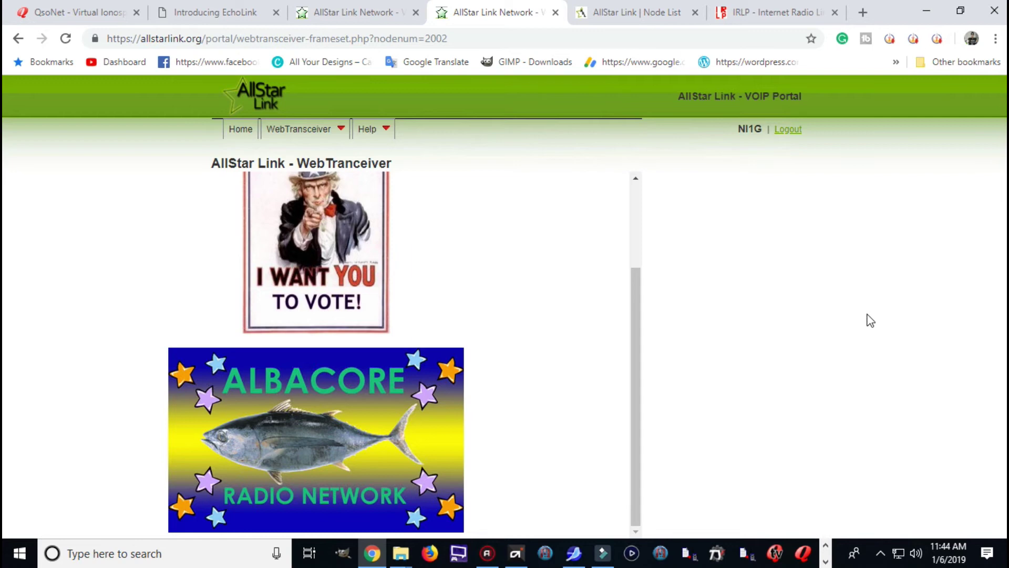
click(614, 14)
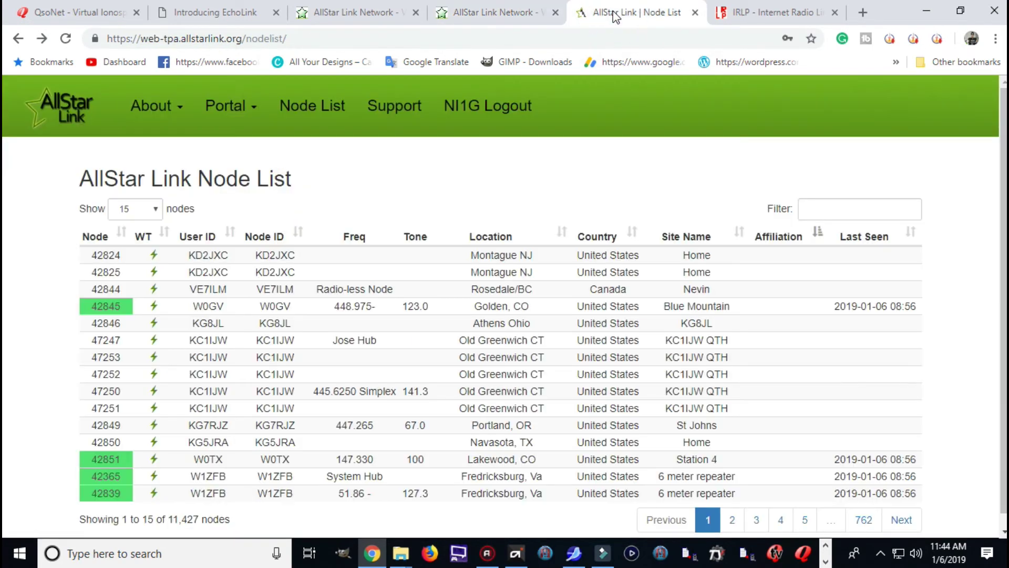
Sort the node list by the WT column and open node 43690's Web Transceiver page.
click(149, 238)
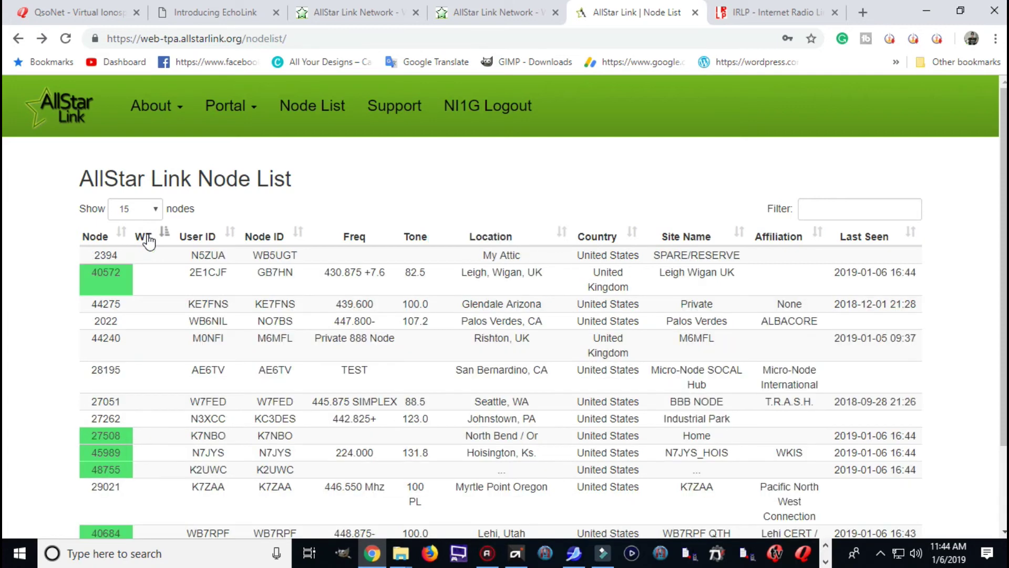
click(148, 238)
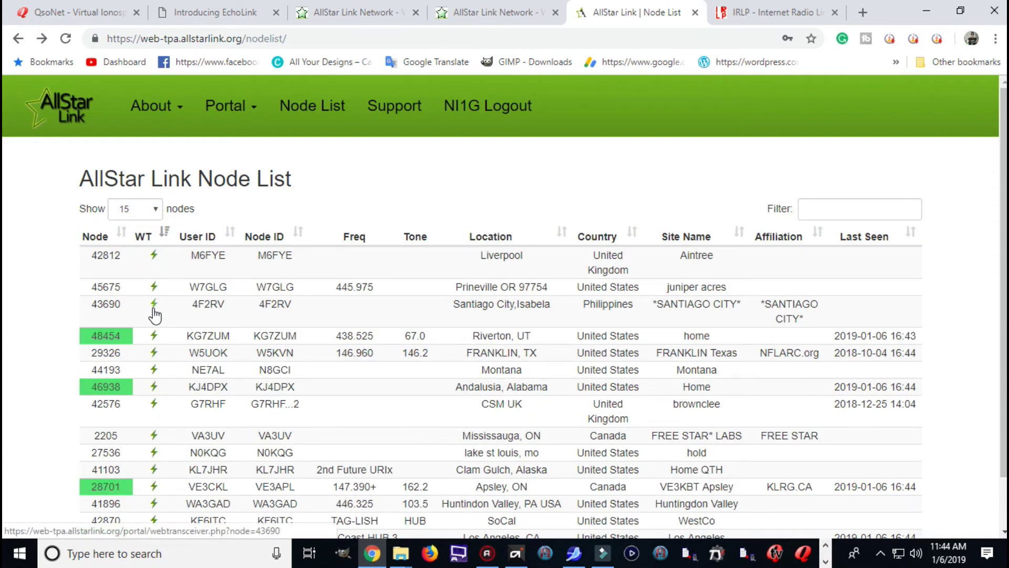
click(154, 311)
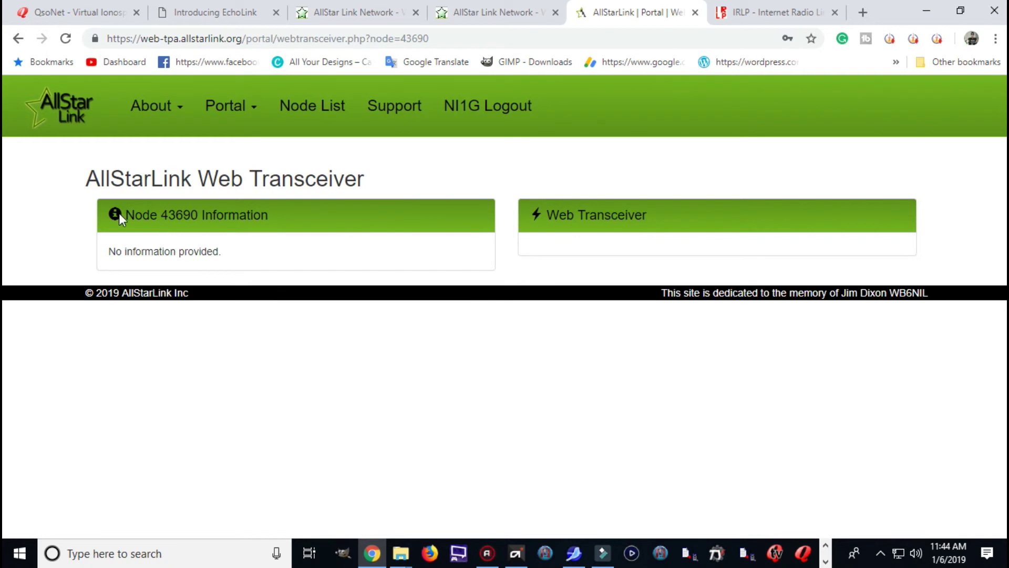
Look over the Portal and About menus, then return to the AllStar Link Node List.
click(226, 108)
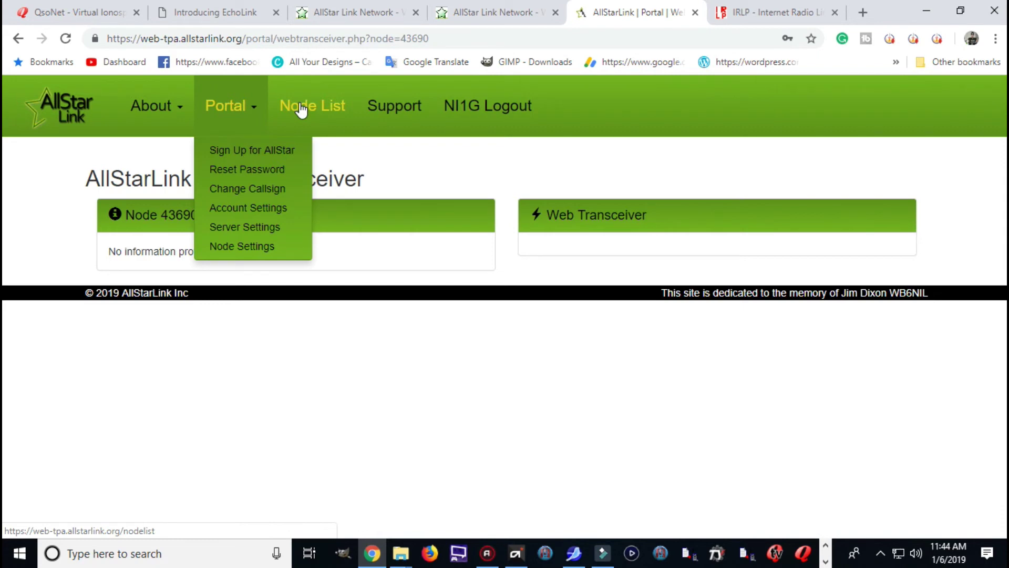
click(174, 108)
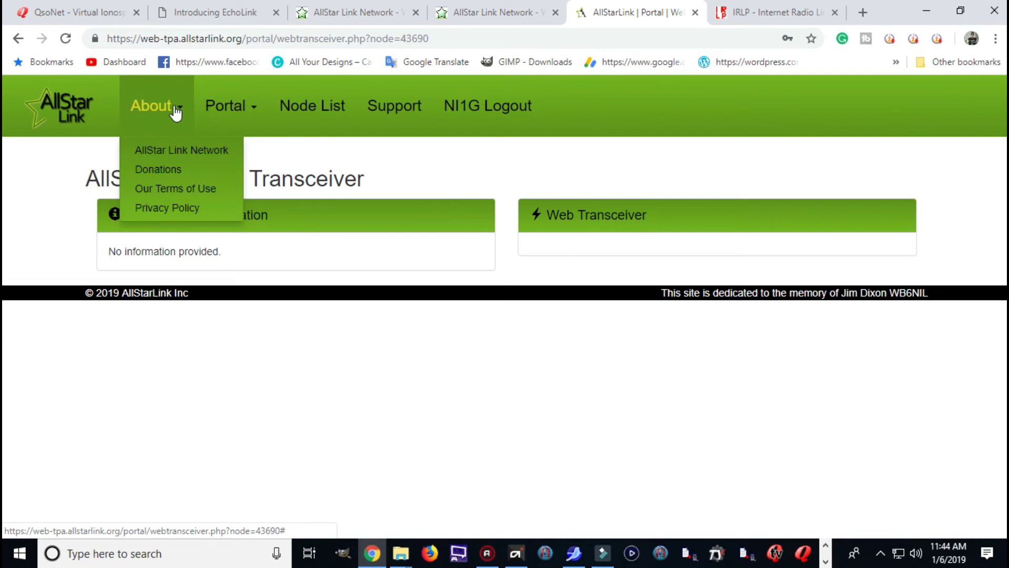
click(315, 105)
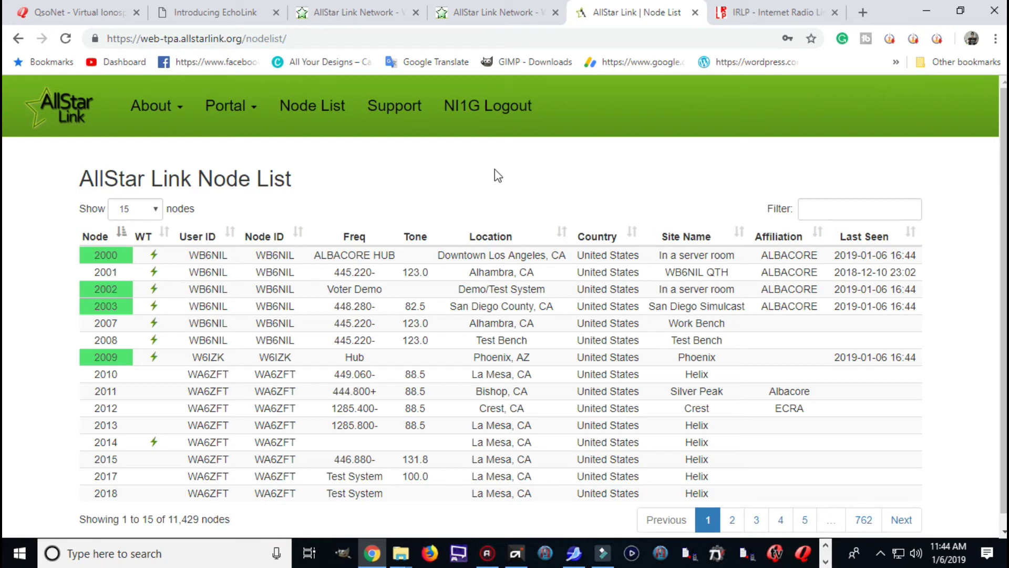
Preview node 2014's Web Transceiver page and go back to the node list.
scroll(432, 302, down, 1)
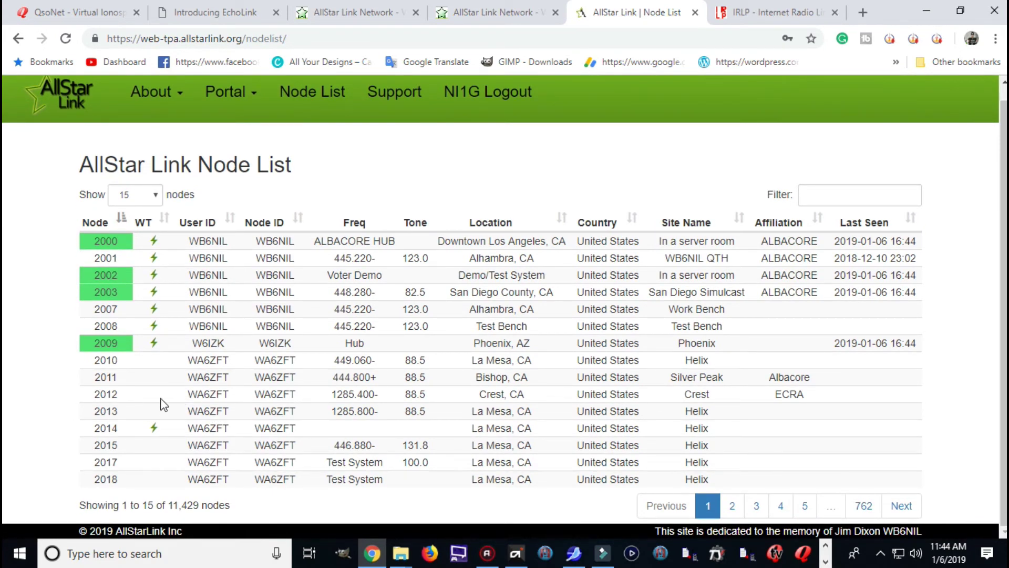
click(154, 429)
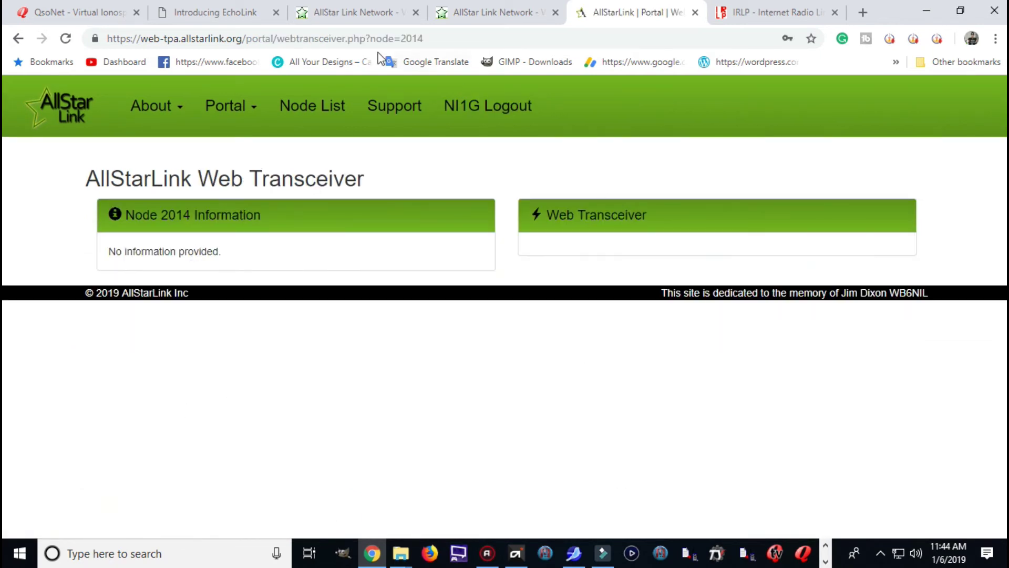
click(19, 39)
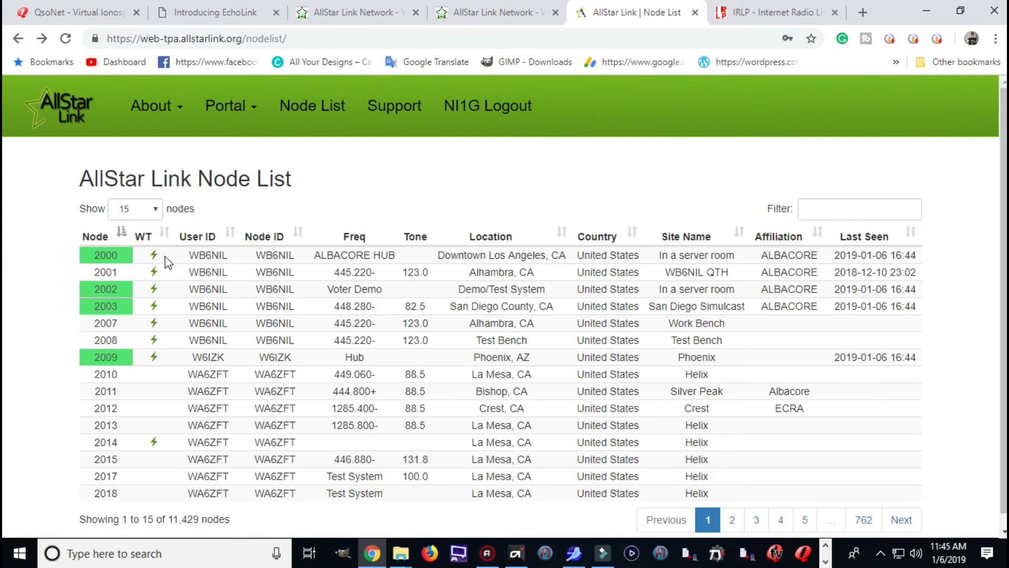
Open hub node 2000's Web Transceiver page and read its Los Angeles hub description.
click(154, 257)
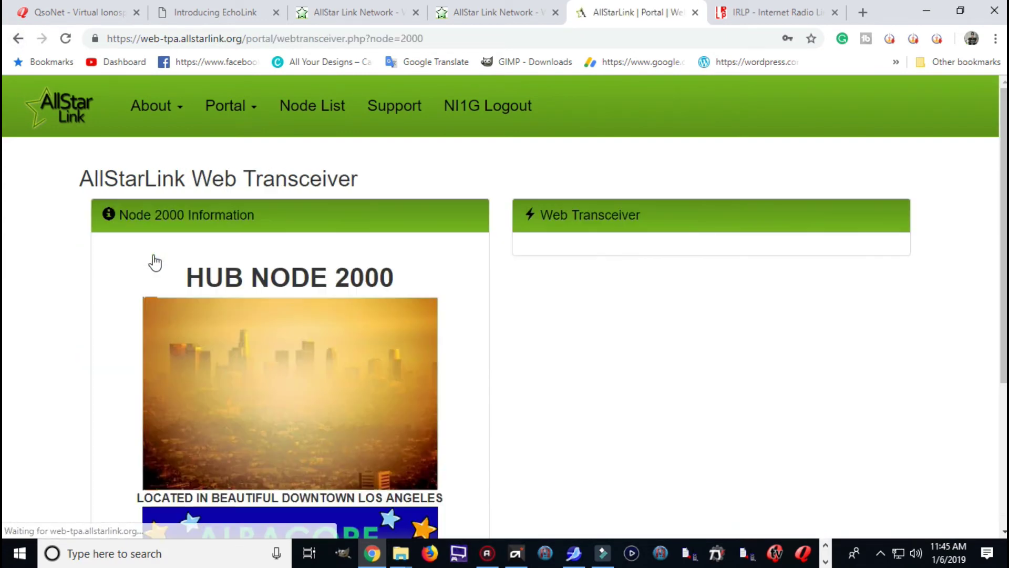
scroll(601, 338, down, 5)
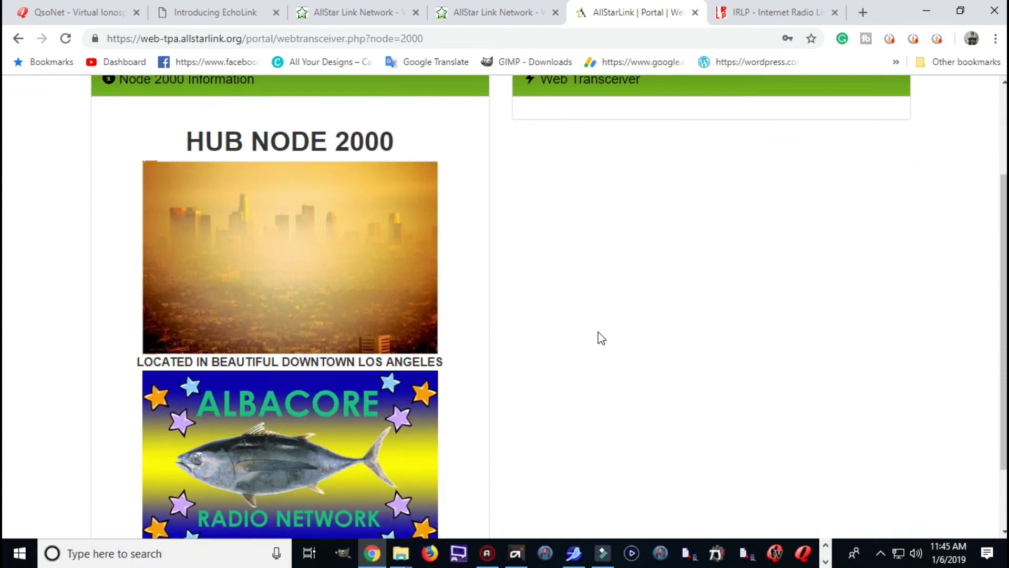
scroll(601, 338, up, 5)
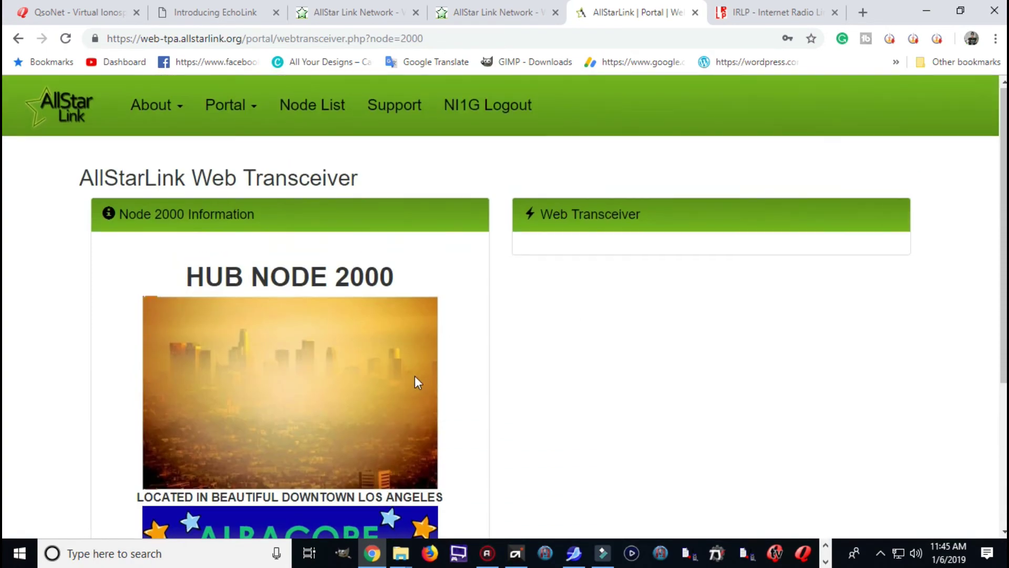
scroll(414, 376, down, 5)
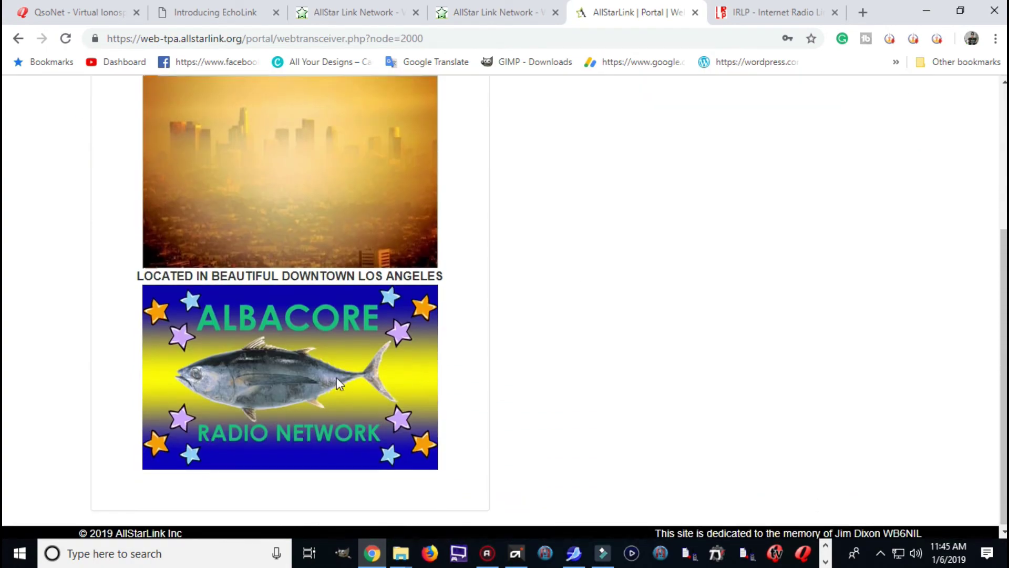
scroll(345, 178, up, 2)
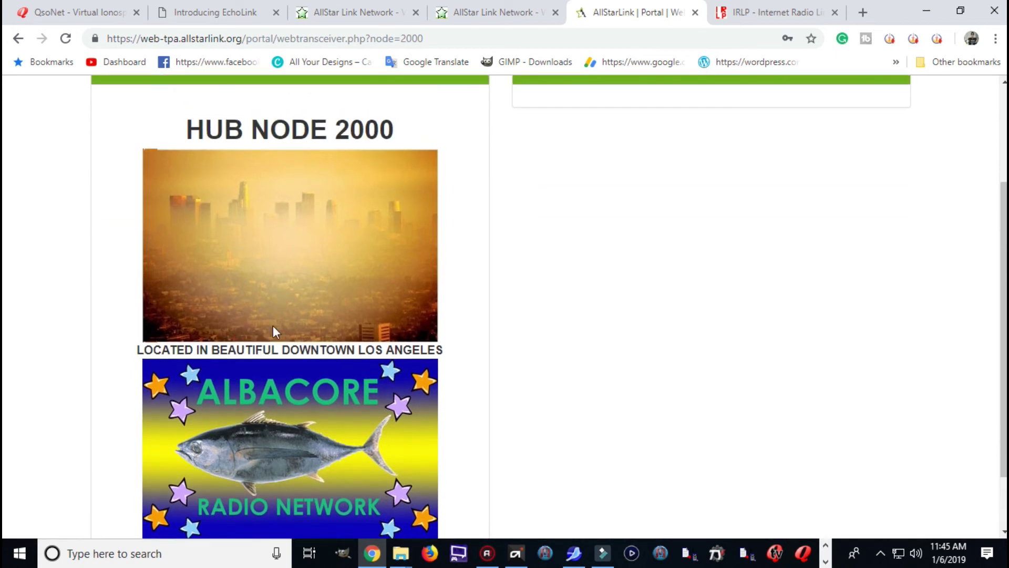
scroll(299, 290, up, 3)
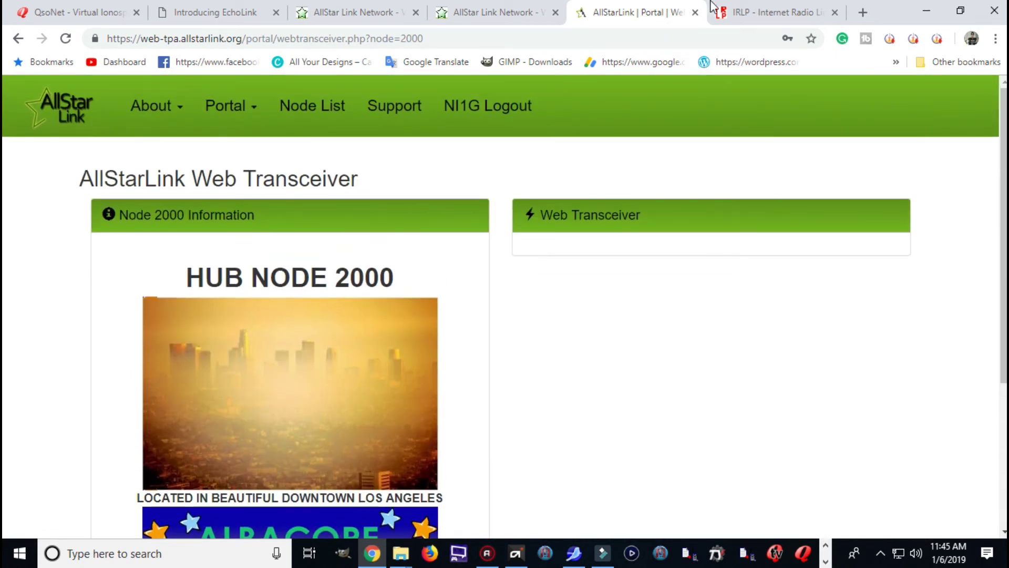
Switch to the IRLP website and read the Introduction background page.
click(752, 11)
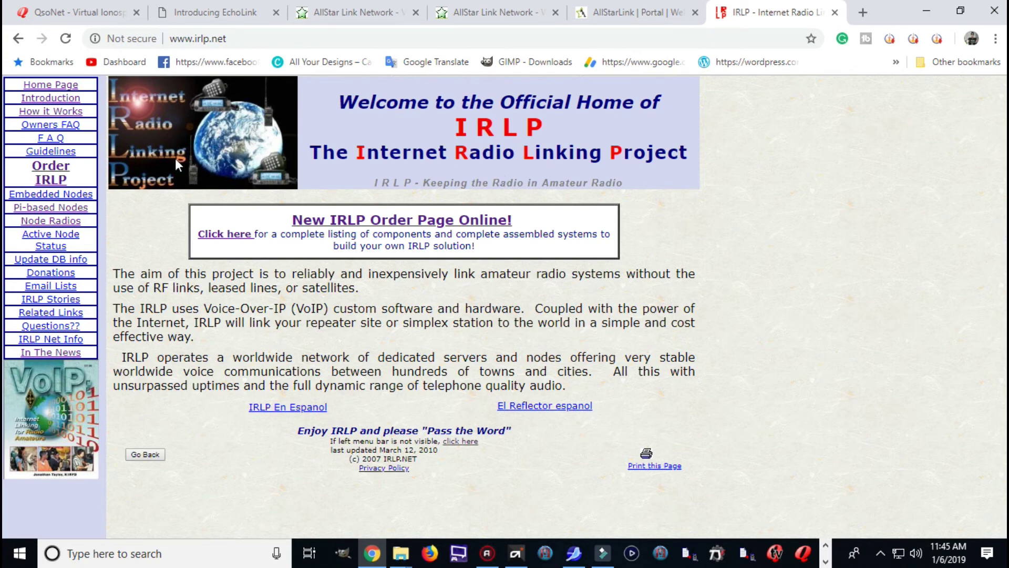
click(53, 98)
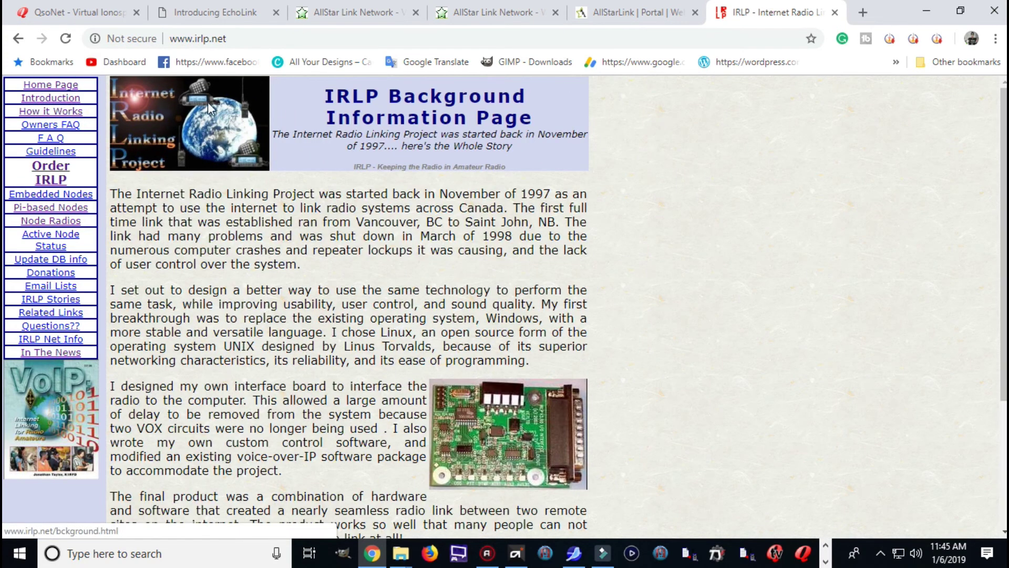
scroll(377, 126, down, 3)
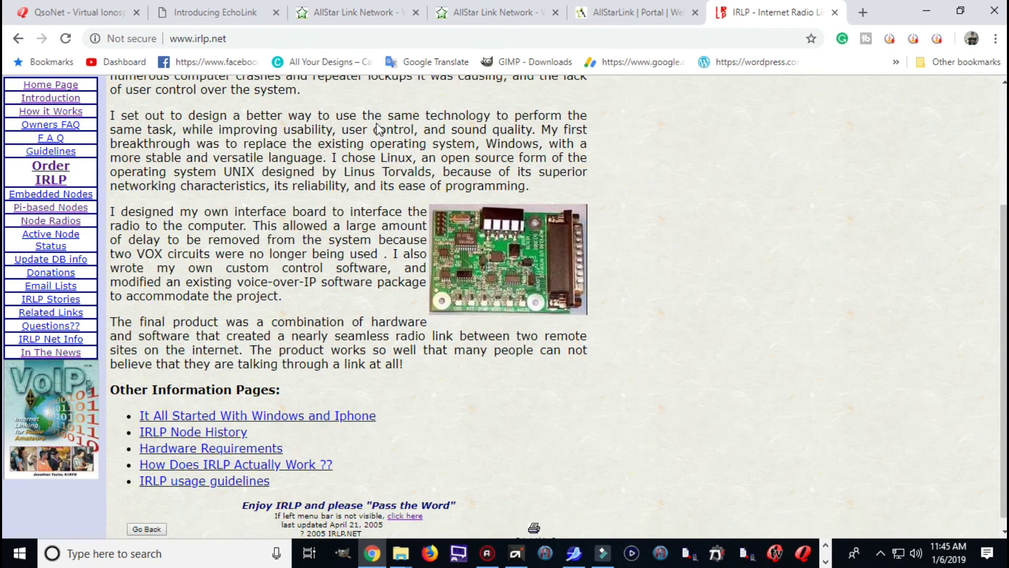
scroll(377, 126, down, 1)
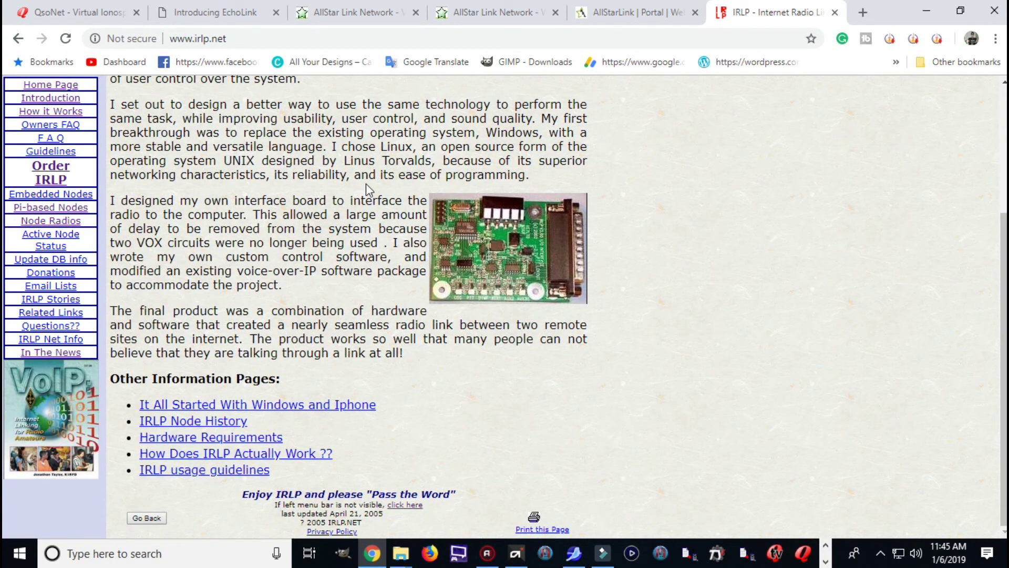
scroll(366, 184, up, 4)
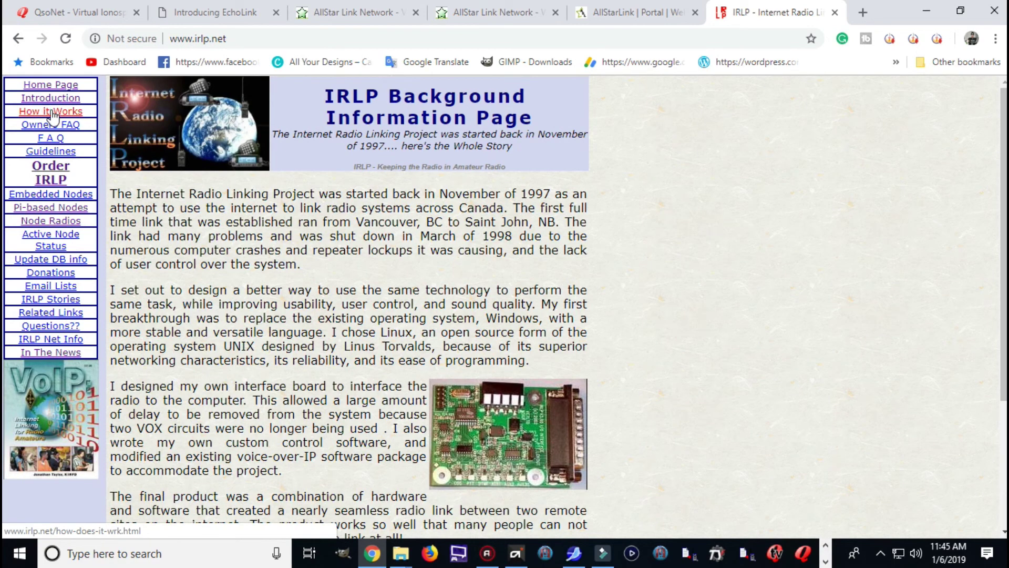
Read the How it Works page's eight-step VoIP audio explanation.
click(52, 111)
scroll(454, 235, down, 5)
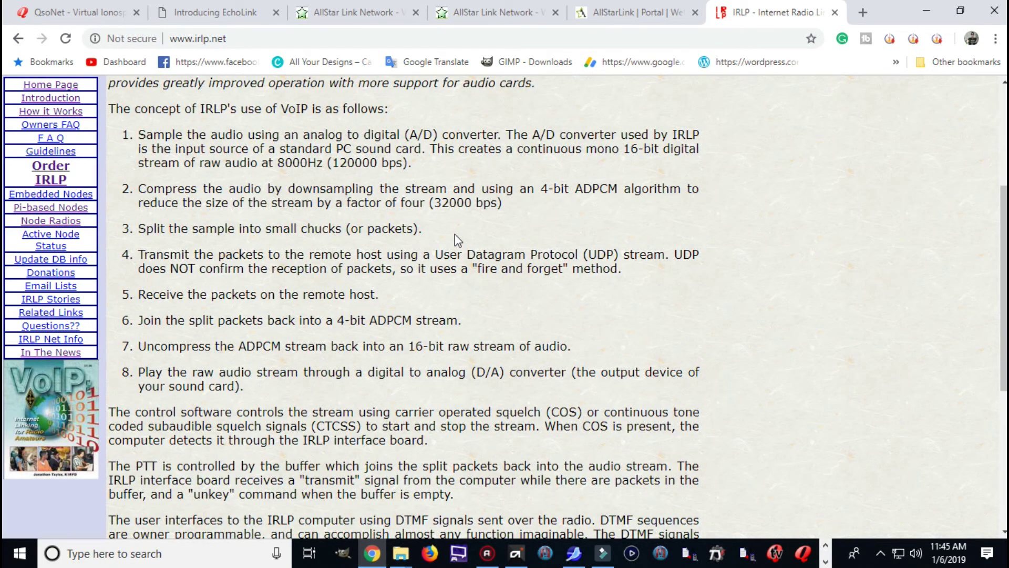
scroll(456, 234, down, 6)
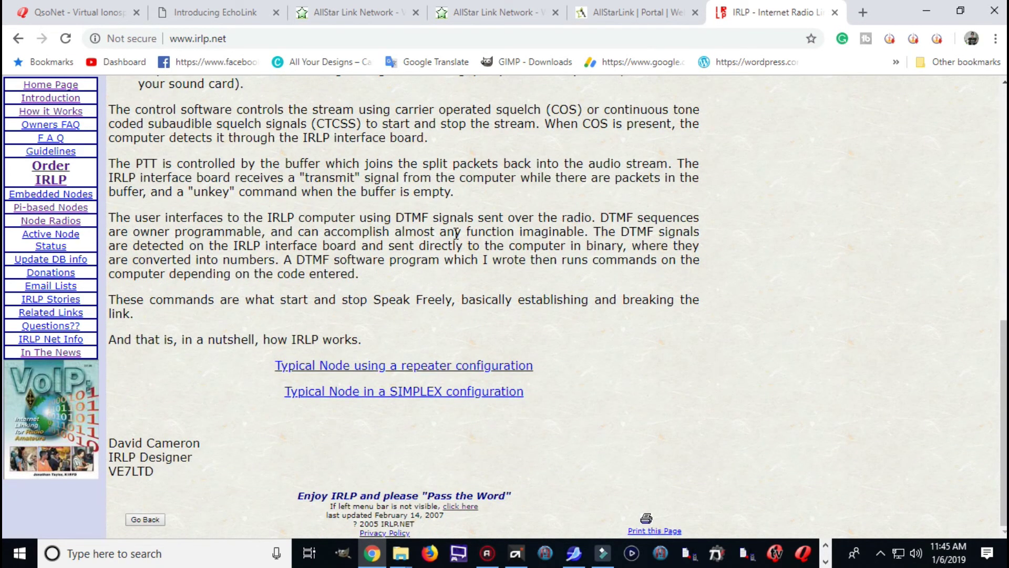
scroll(457, 234, up, 3)
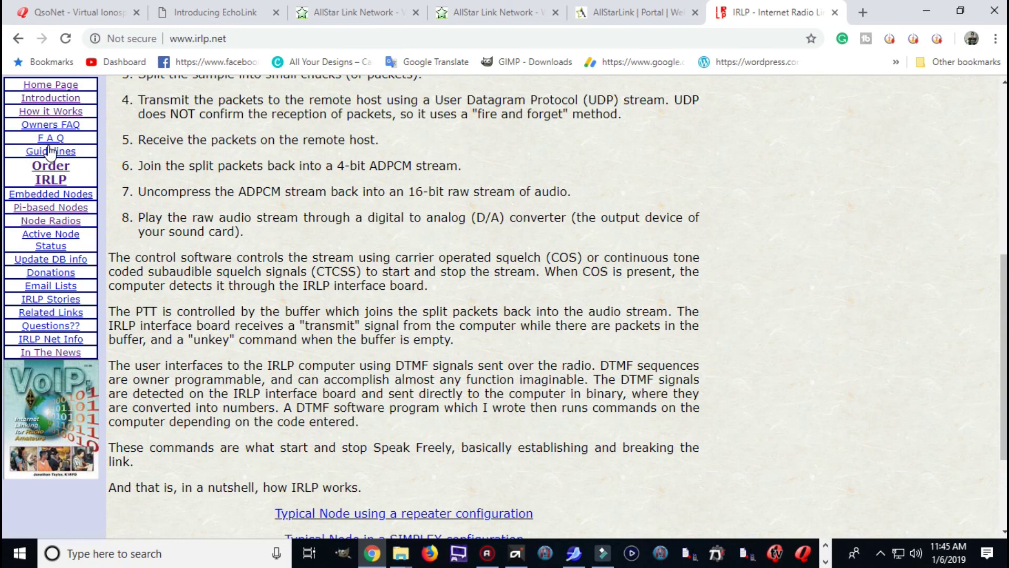
Read through the Embedded Nodes specifications and pricing page.
click(48, 194)
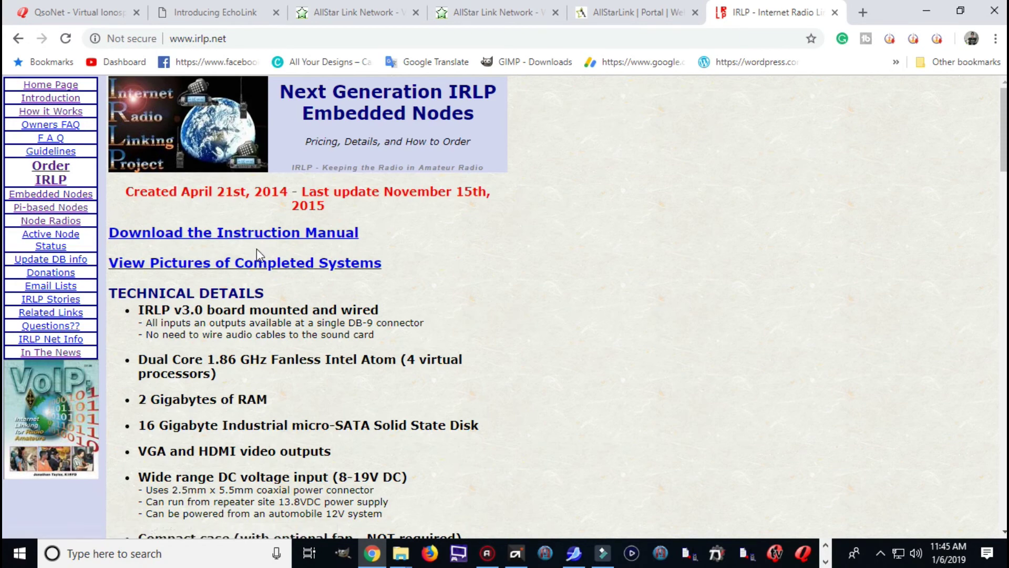
scroll(260, 249, down, 3)
scroll(264, 249, down, 3)
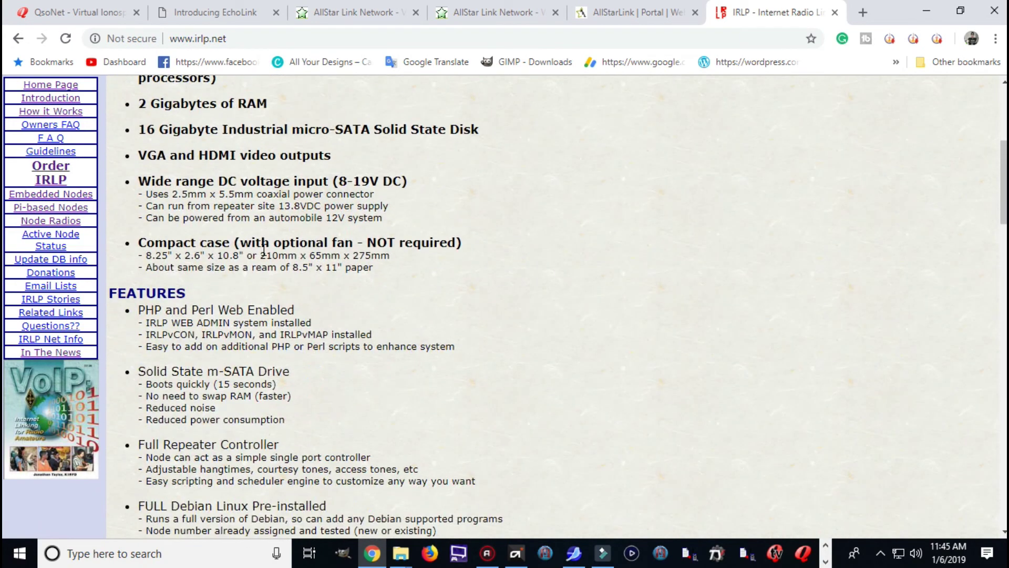
scroll(264, 249, down, 8)
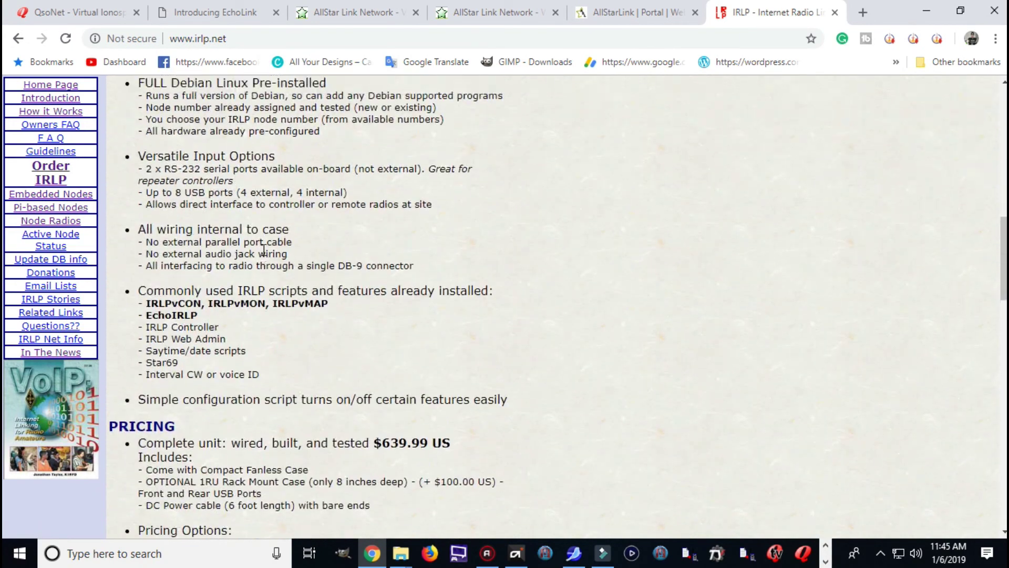
scroll(264, 250, up, 13)
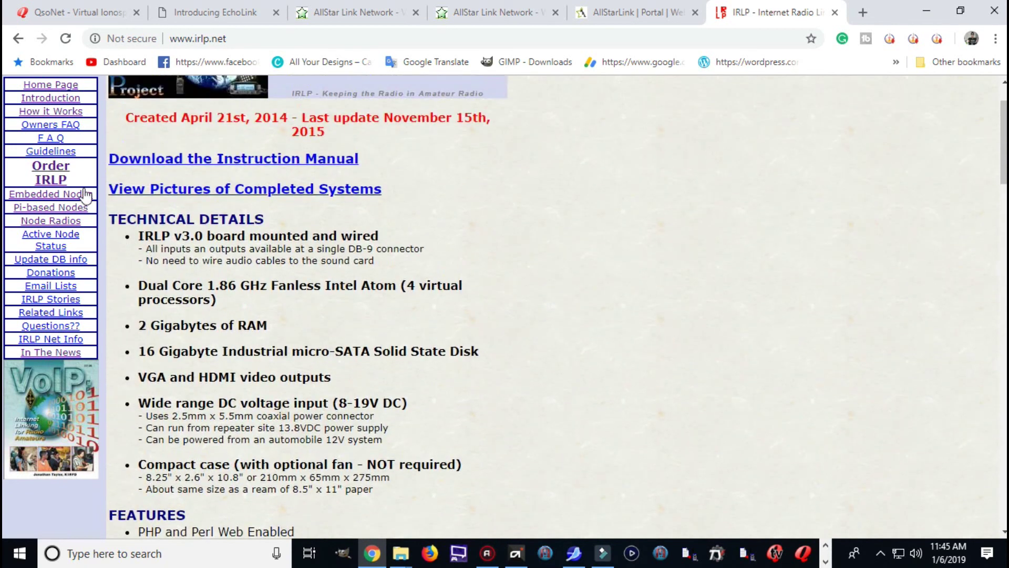
View the PiRLP Raspberry Pi node ordering page.
click(47, 207)
scroll(462, 215, down, 1)
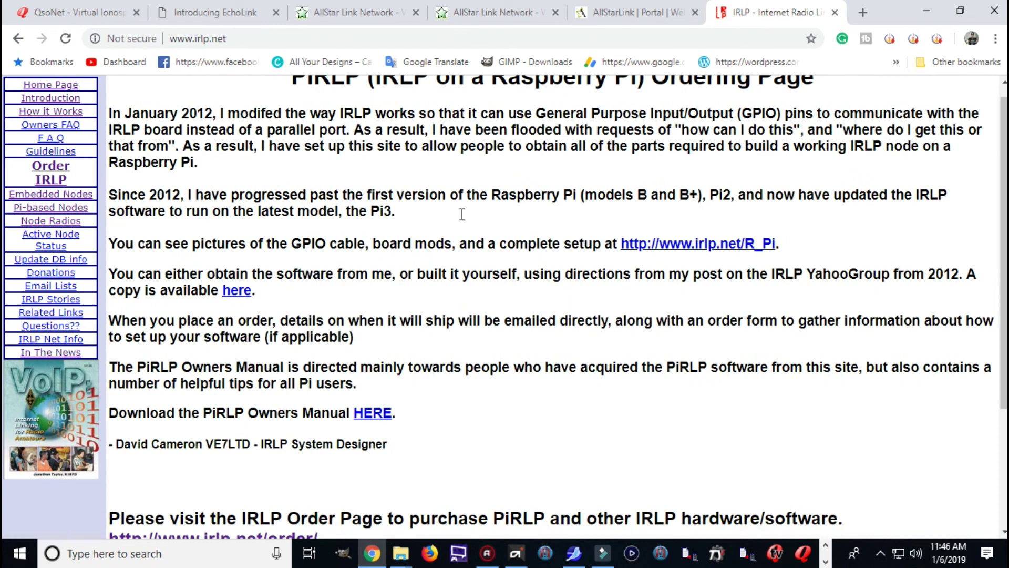
scroll(462, 215, down, 3)
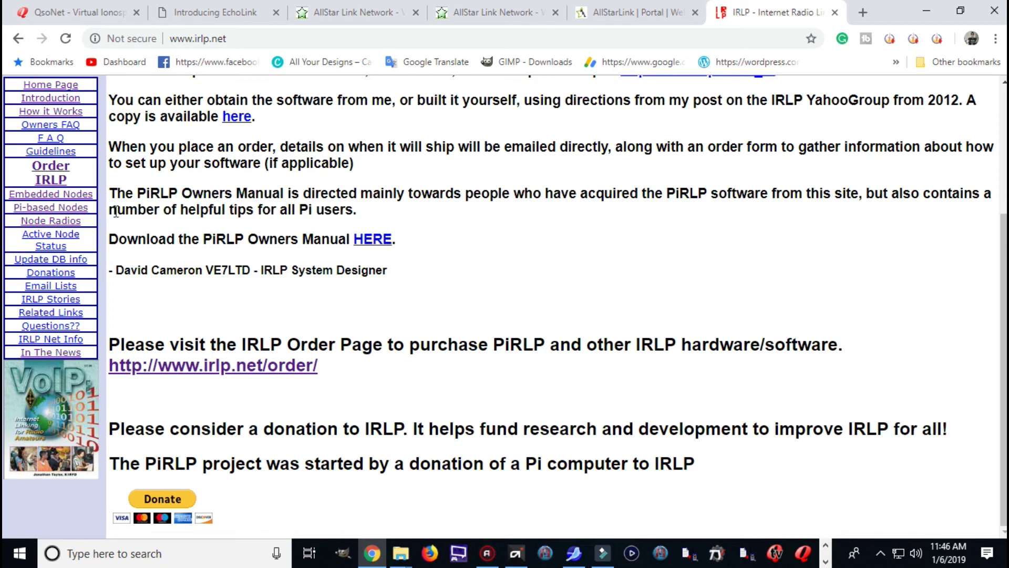
Browse the irlp.net/order page's systems and component prices, then open Related Links.
click(256, 367)
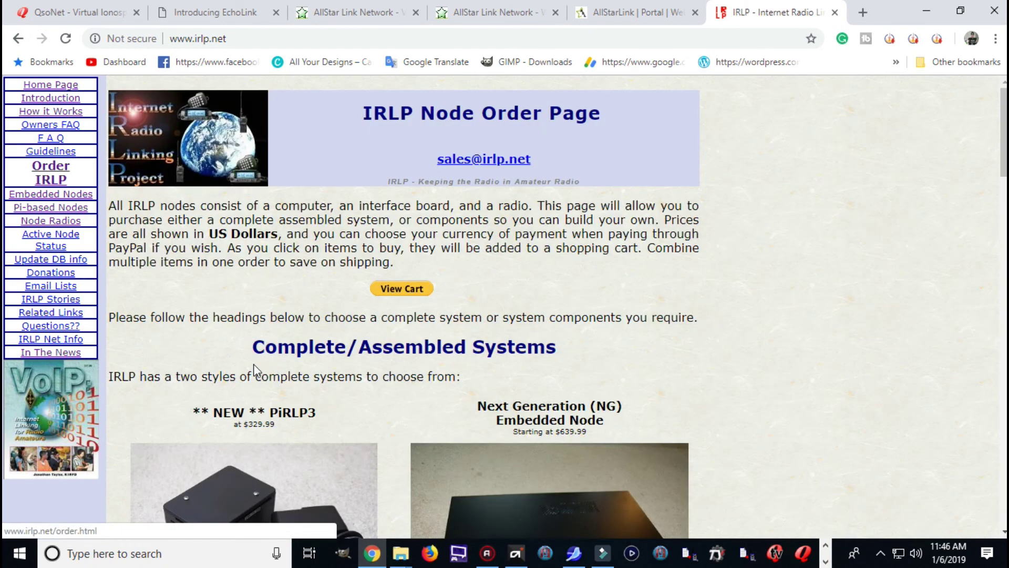
scroll(656, 273, down, 4)
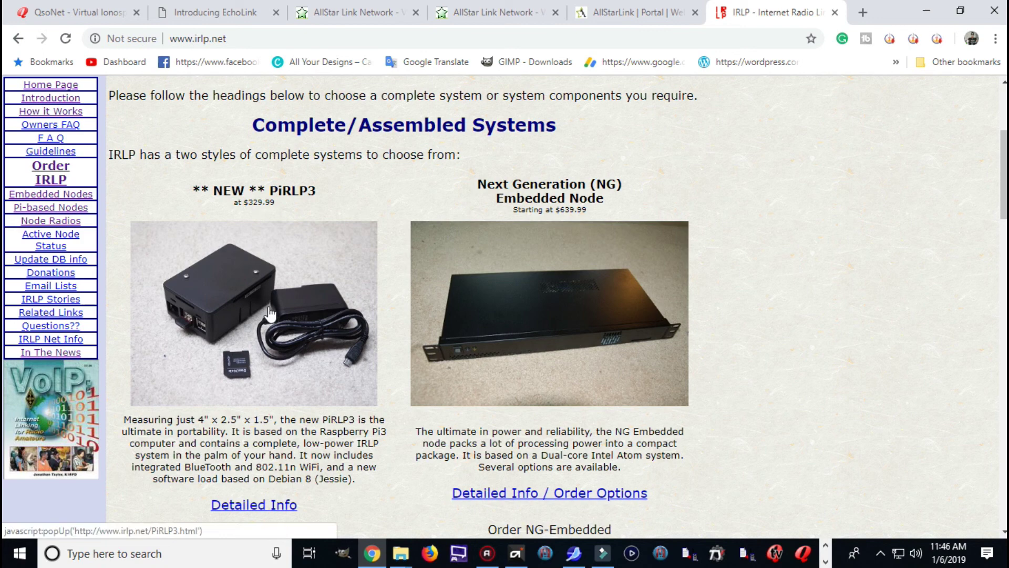
scroll(269, 313, down, 8)
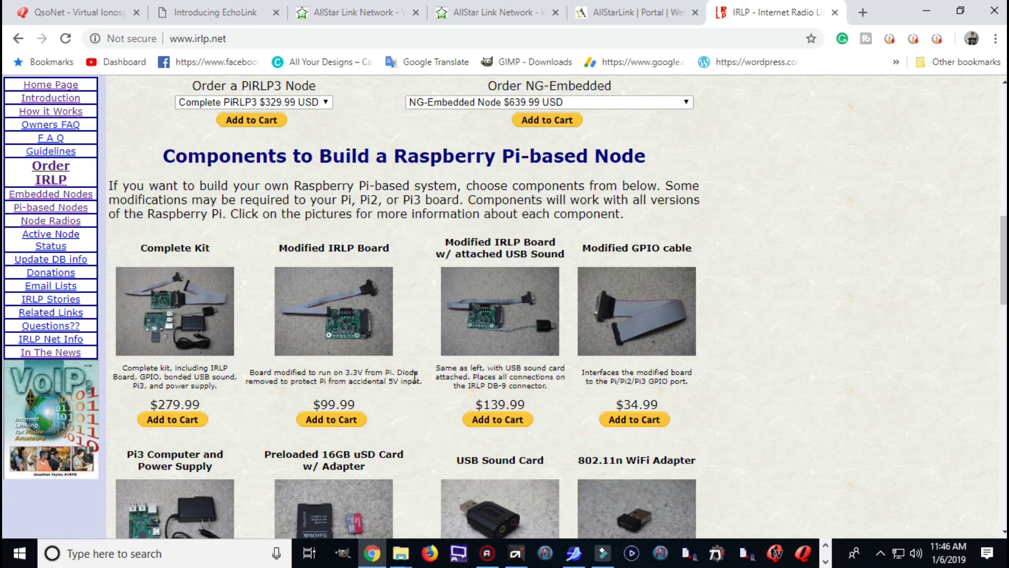
scroll(598, 377, down, 10)
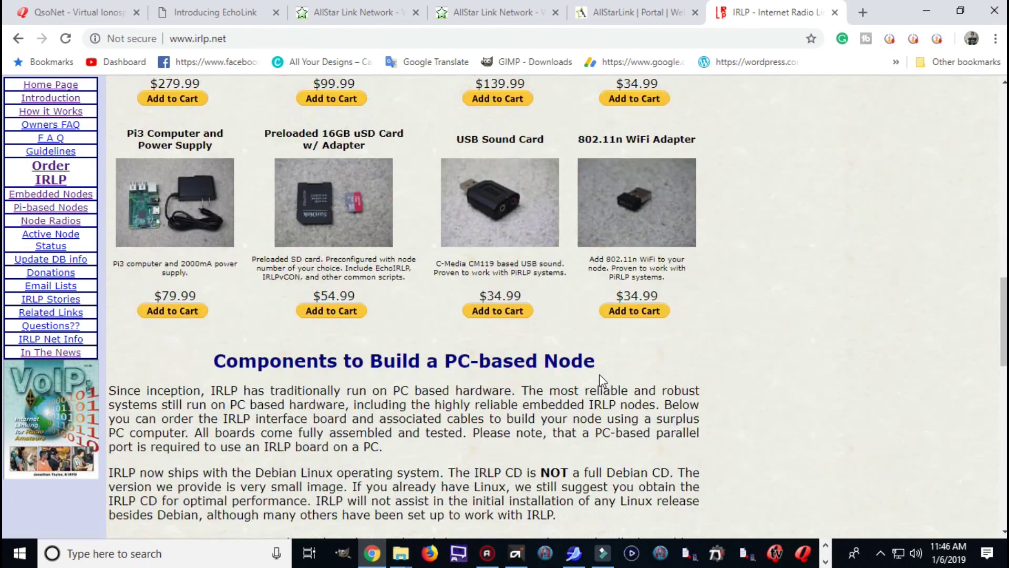
scroll(601, 376, down, 8)
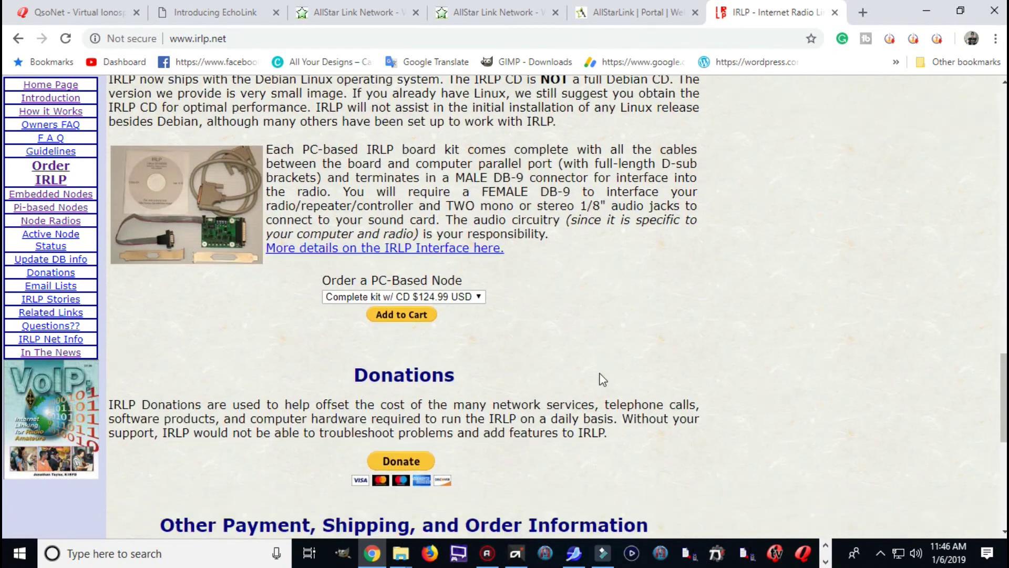
scroll(604, 379, down, 2)
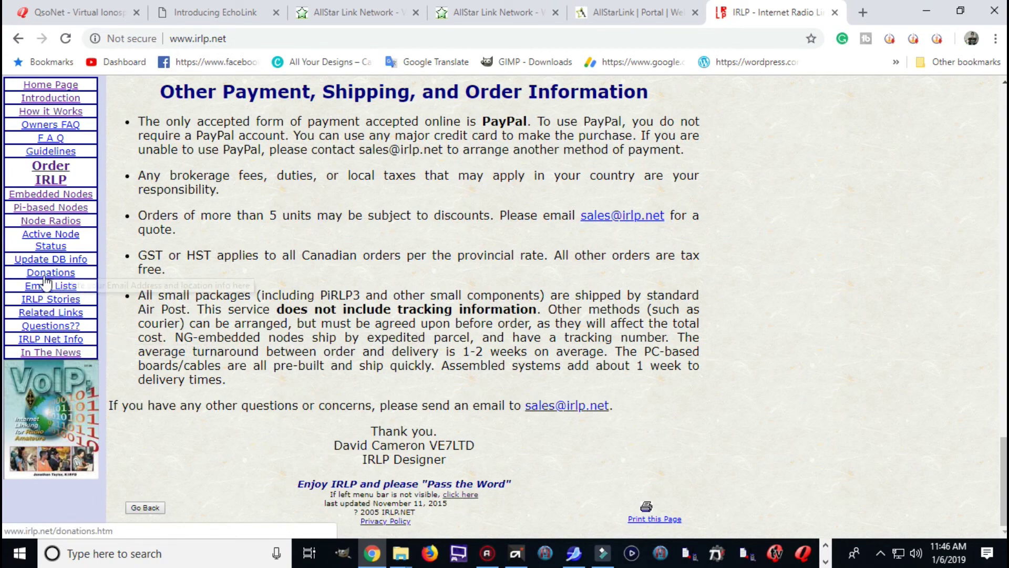
click(41, 313)
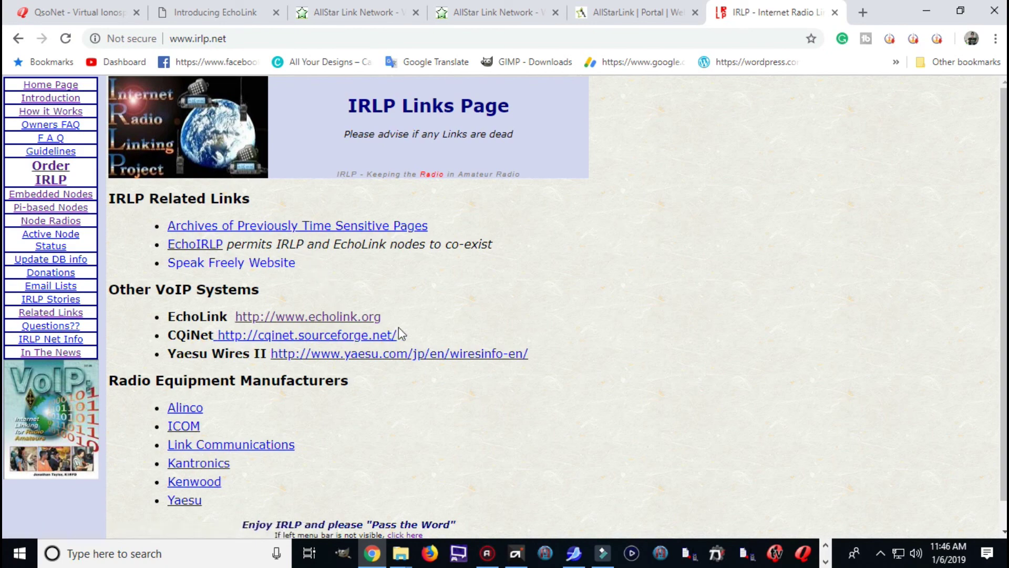
Return to the IRLP home page, then switch to the QsoNet News tab.
click(35, 85)
click(67, 15)
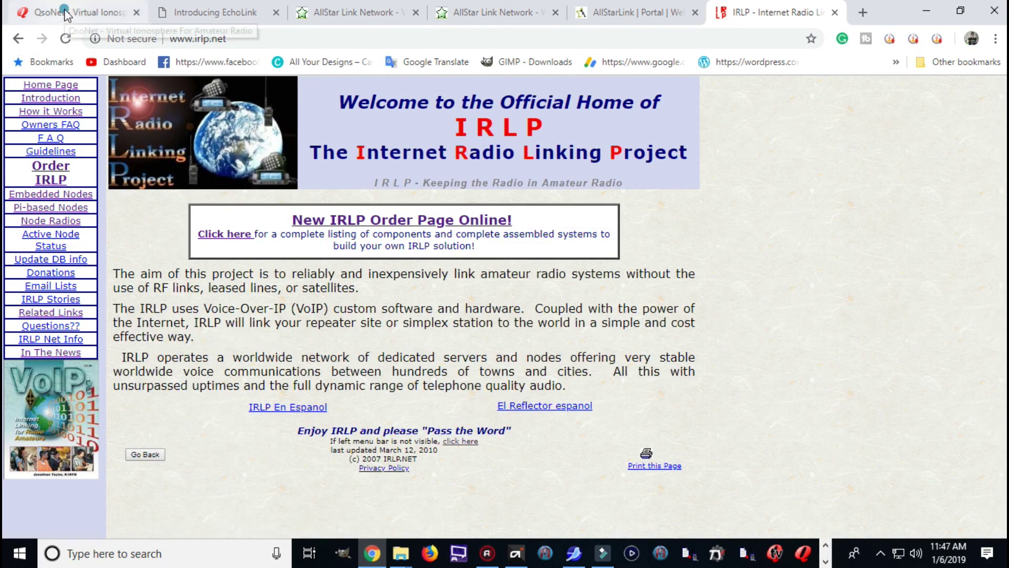